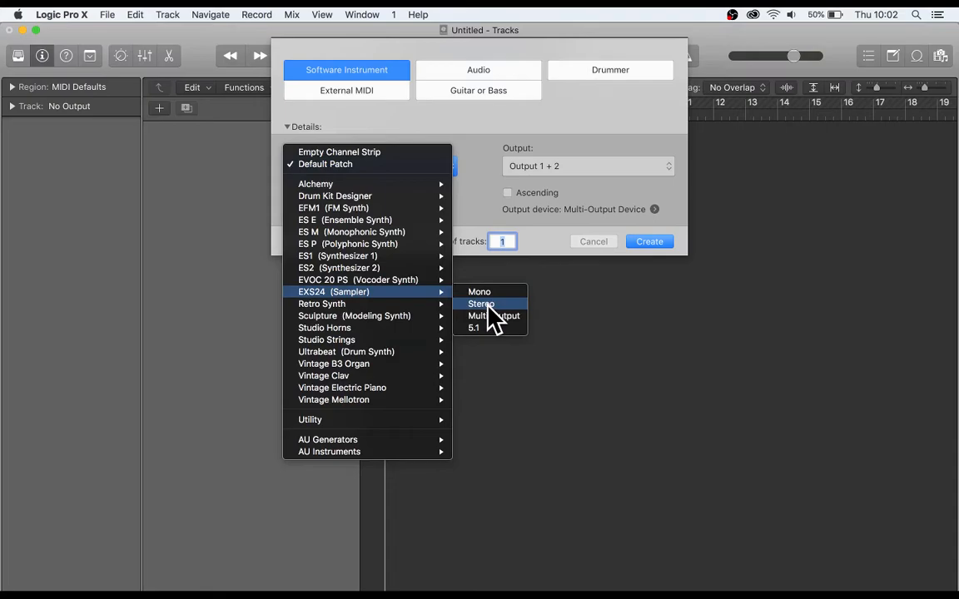
Create one software instrument track with a stereo EXS24 sampler and open the sampler's instrument editor.
left_click(489, 305)
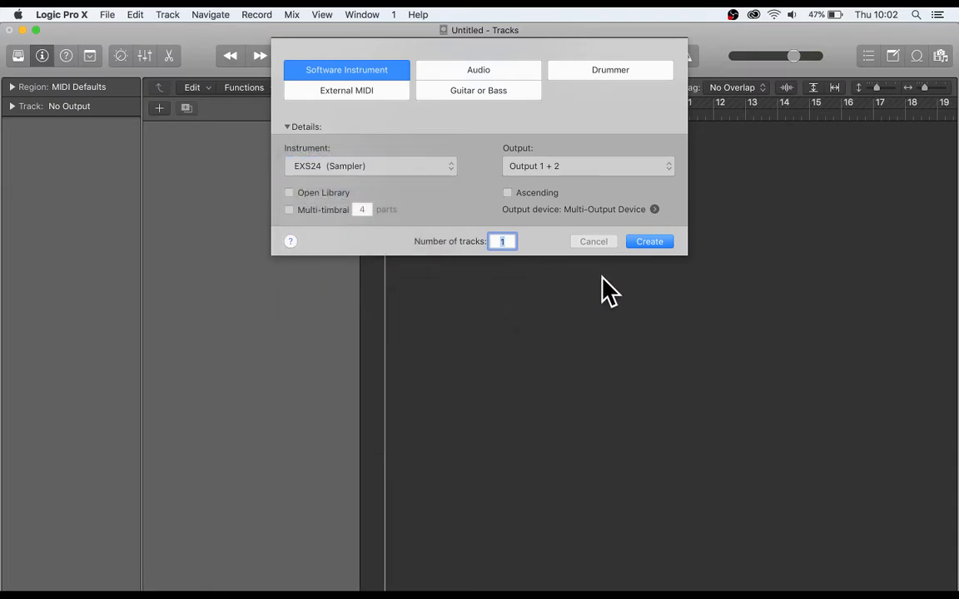
left_click(649, 241)
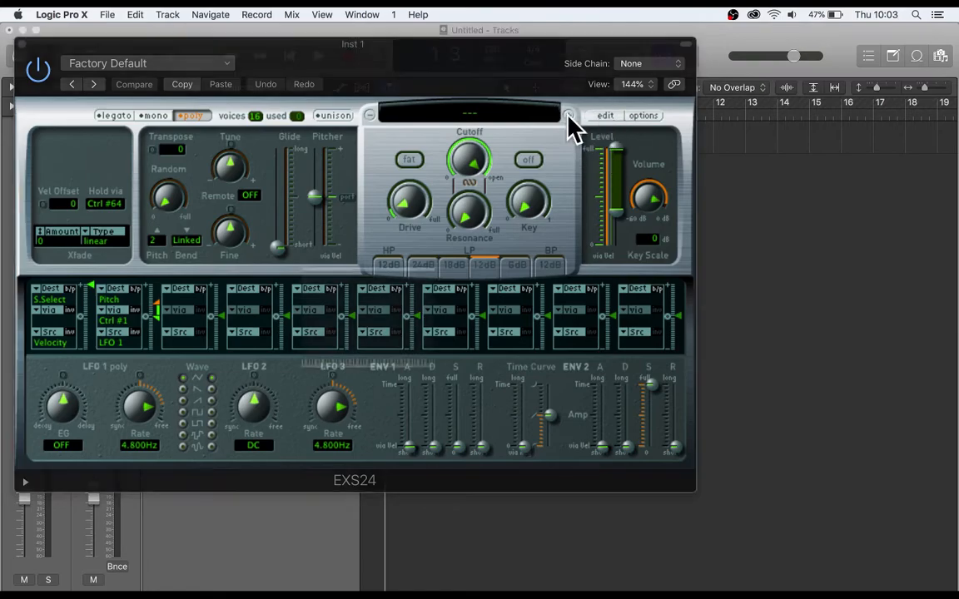
left_click(603, 116)
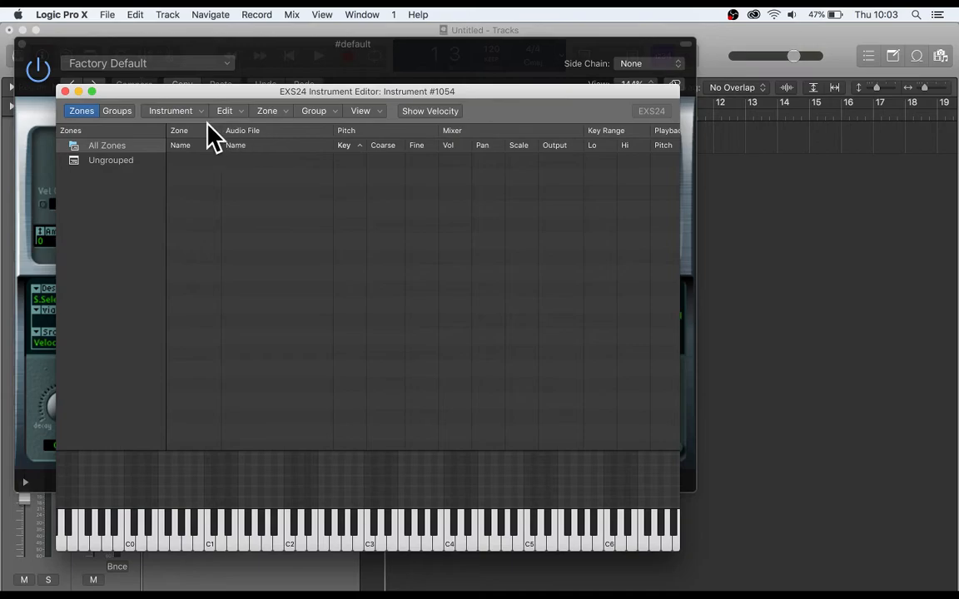
Start loading multiple samples as zones into the new sampler instrument.
left_click(182, 114)
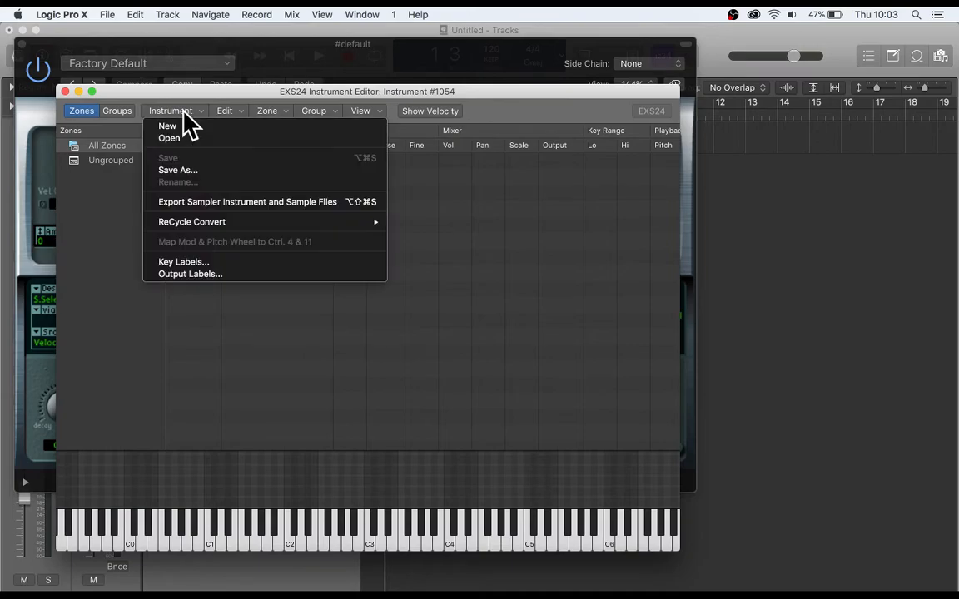
left_click(259, 119)
left_click(269, 117)
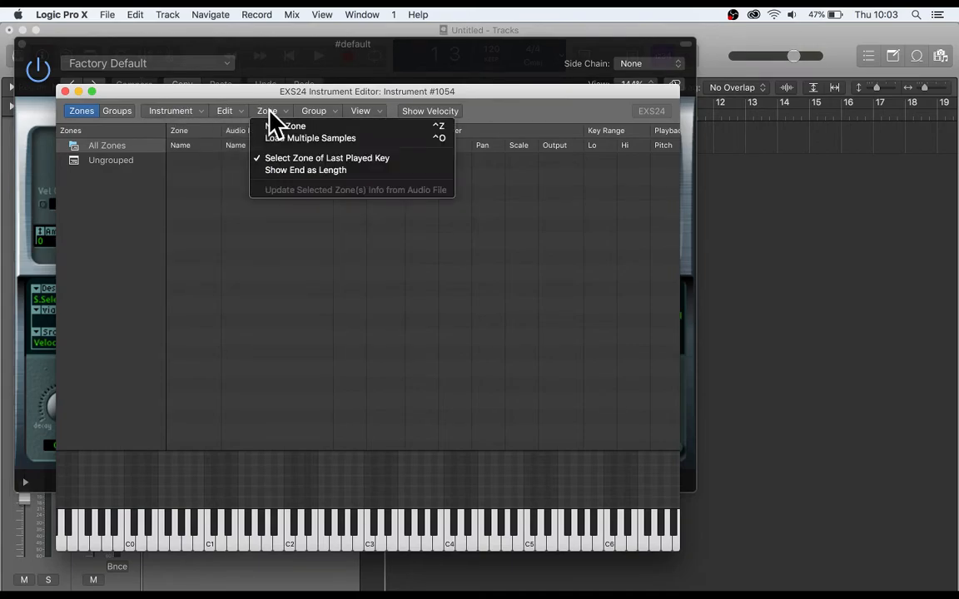
left_click(308, 138)
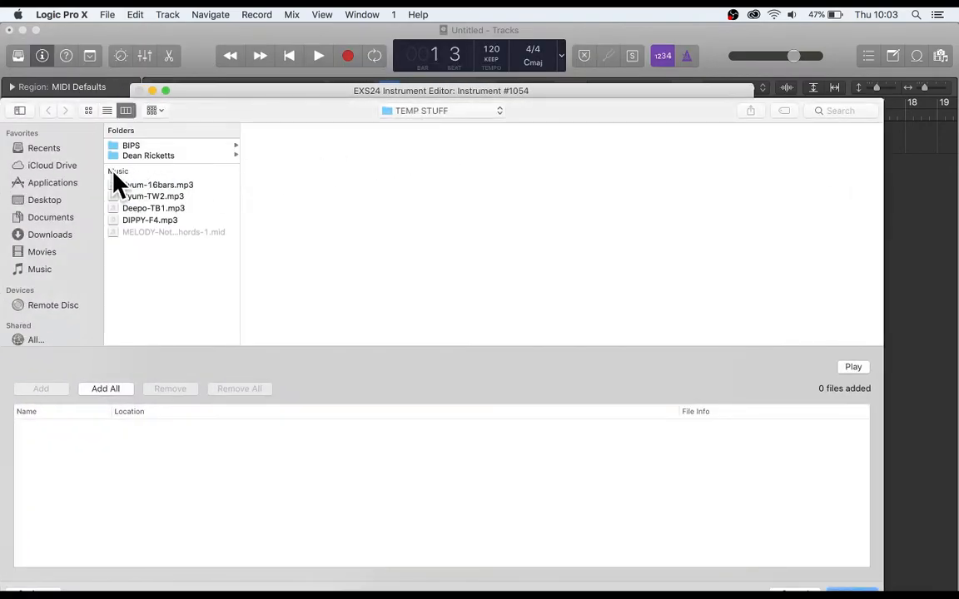
Browse from the Desktop through 18-19, TECH, SCM, Sampling and EXS24-good-samples to the Pitched folder.
left_click(43, 202)
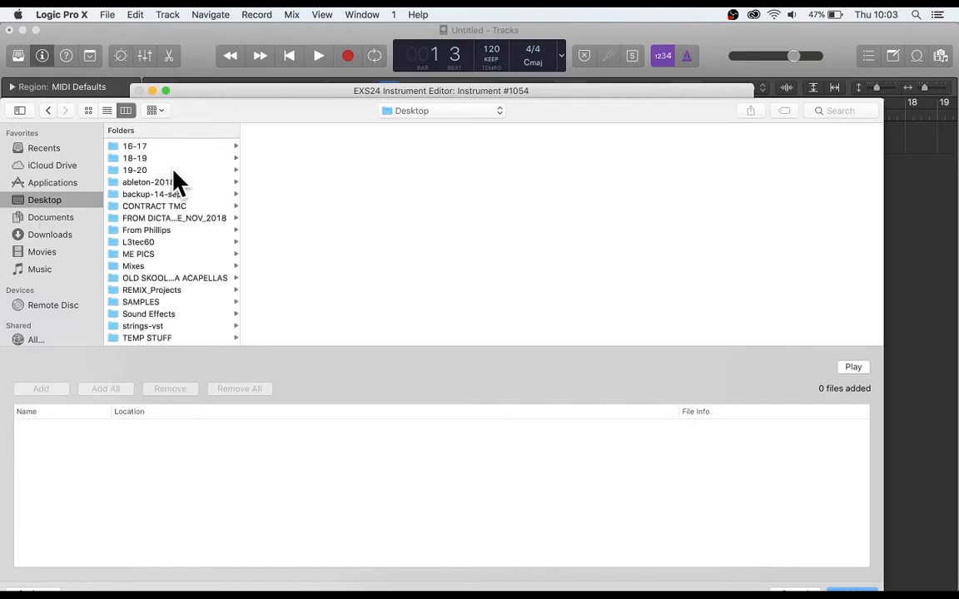
left_click(136, 170)
left_click(173, 158)
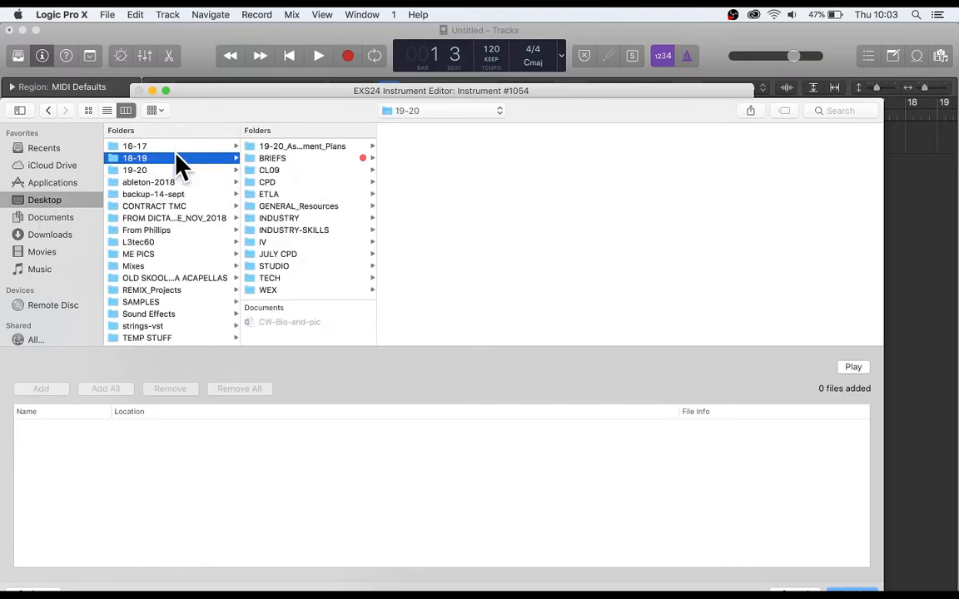
left_click(273, 230)
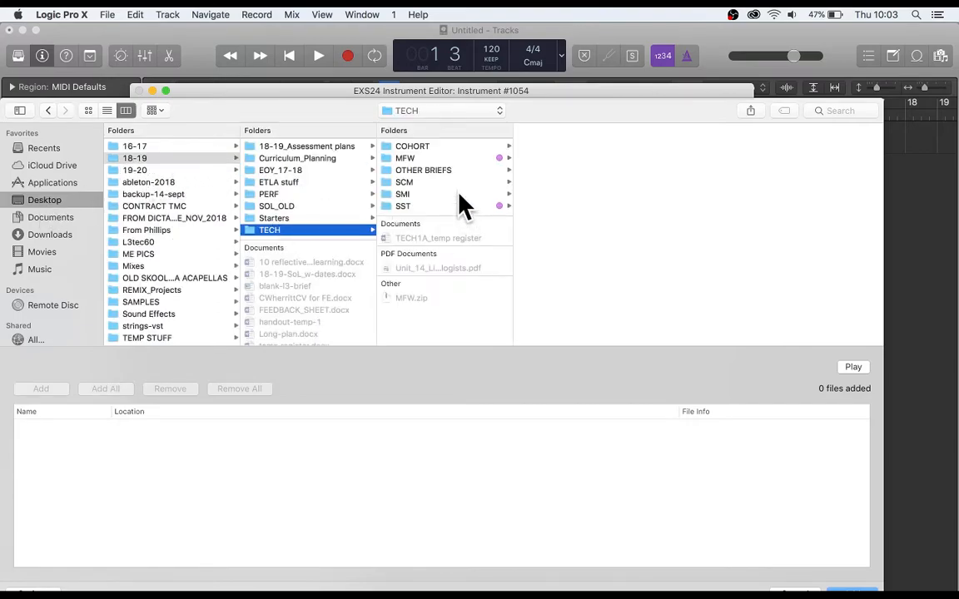
left_click(409, 206)
left_click(412, 194)
left_click(414, 182)
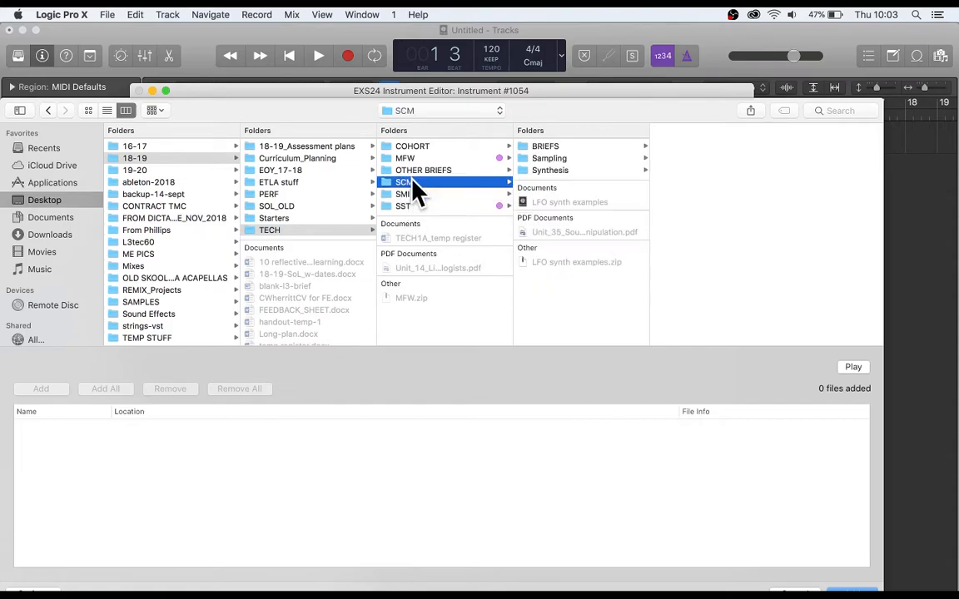
left_click(546, 159)
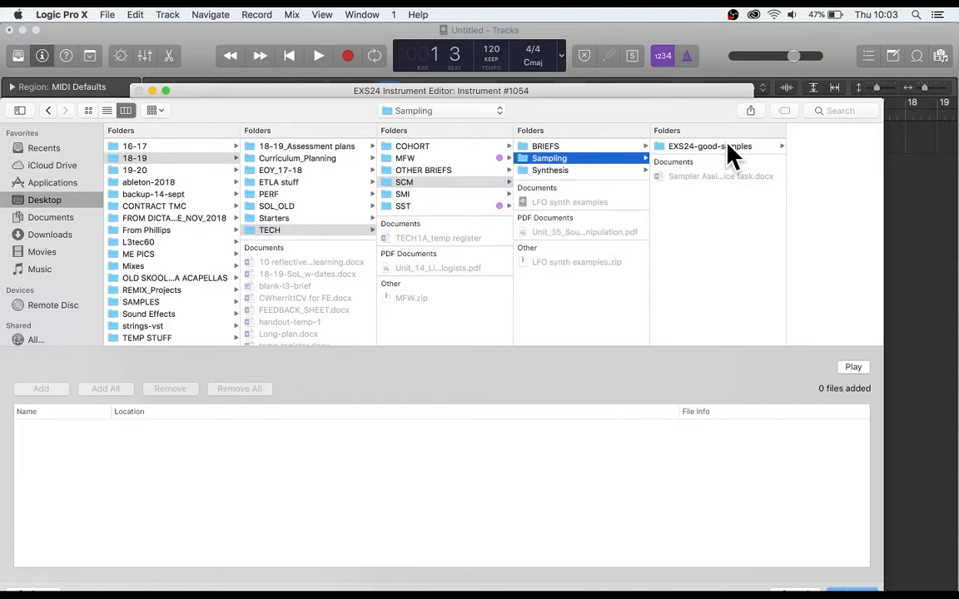
left_click(719, 146)
left_click(778, 158)
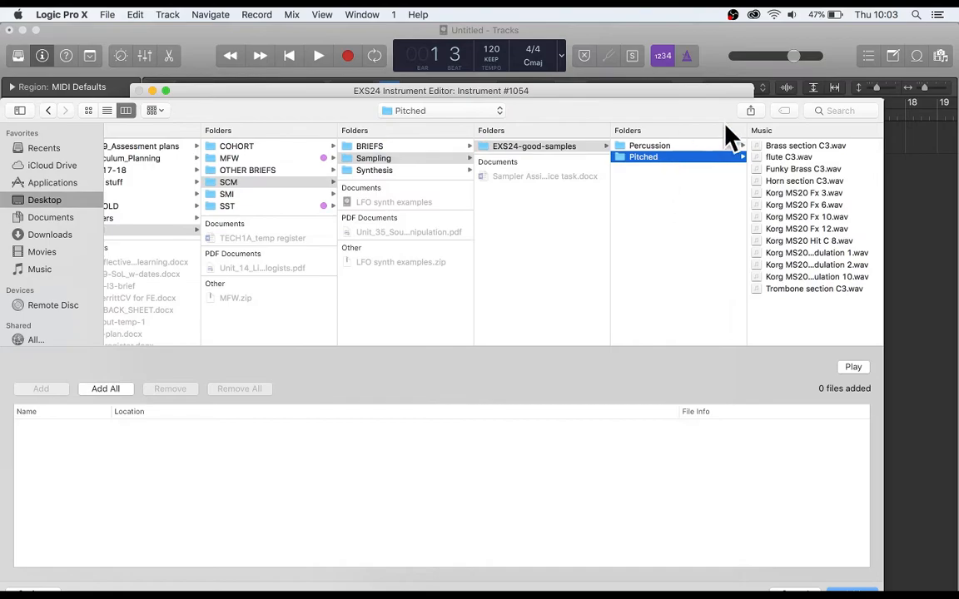
Select Brass section C3.wav and preview its sound.
left_click(778, 147)
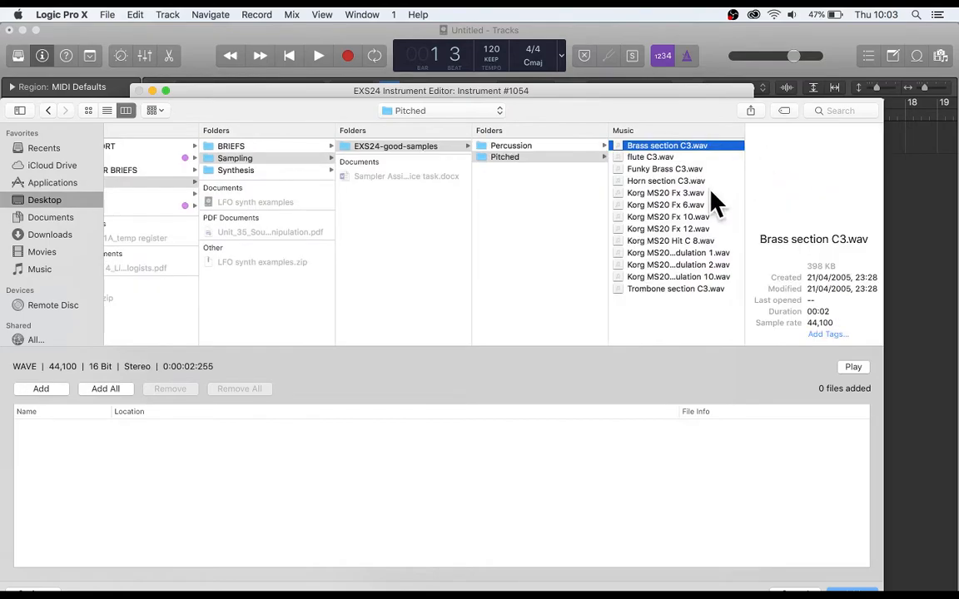
key("space")
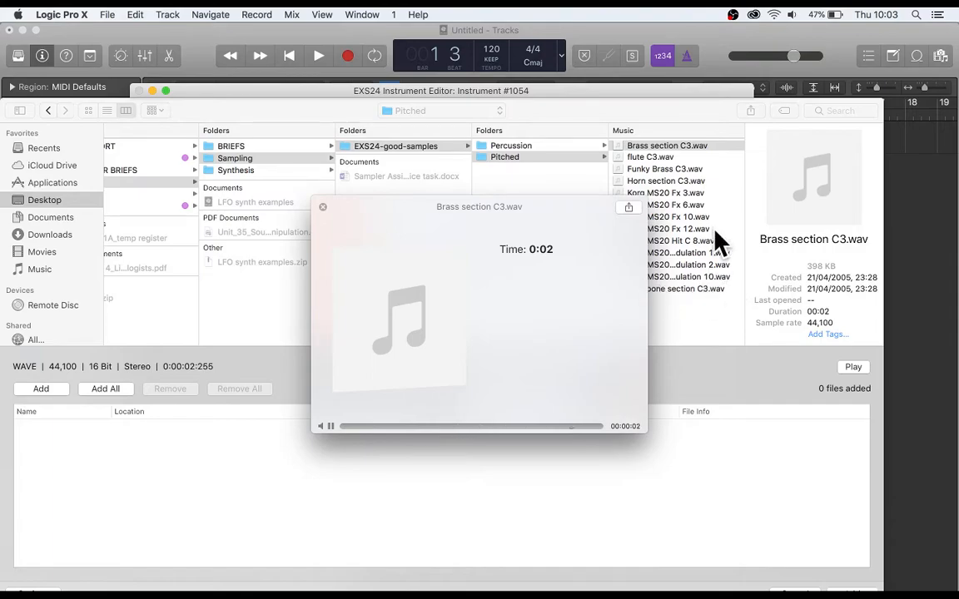
key("space")
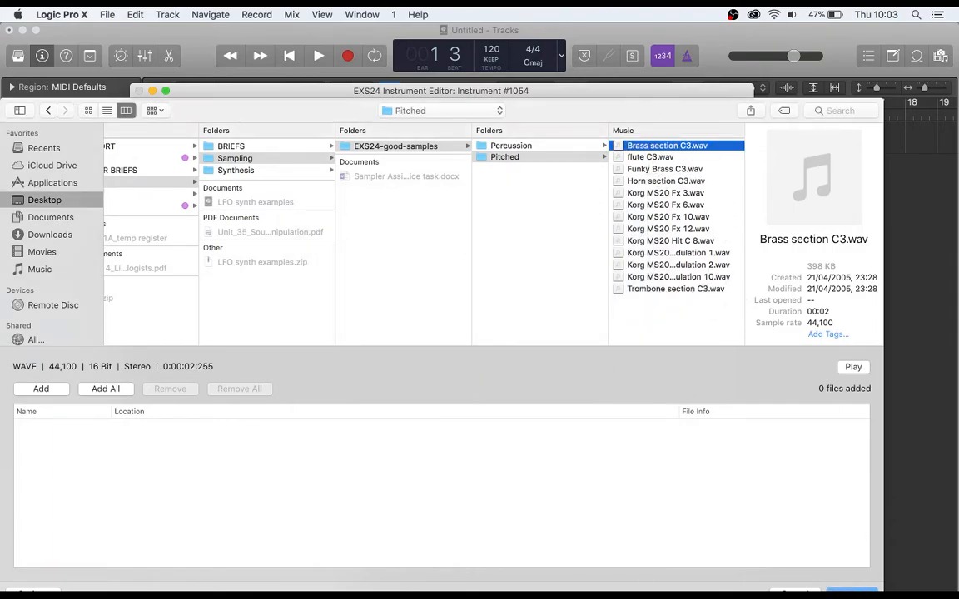
Load the brass sample into the instrument with "Auto map" by reading the root key from the audio file.
left_click(852, 590)
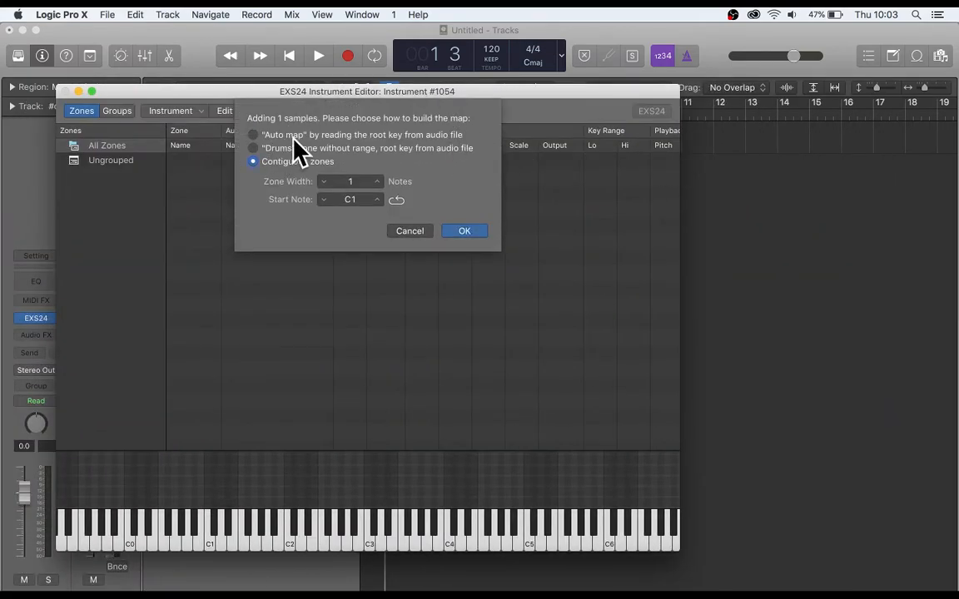
left_click(291, 136)
left_click(464, 231)
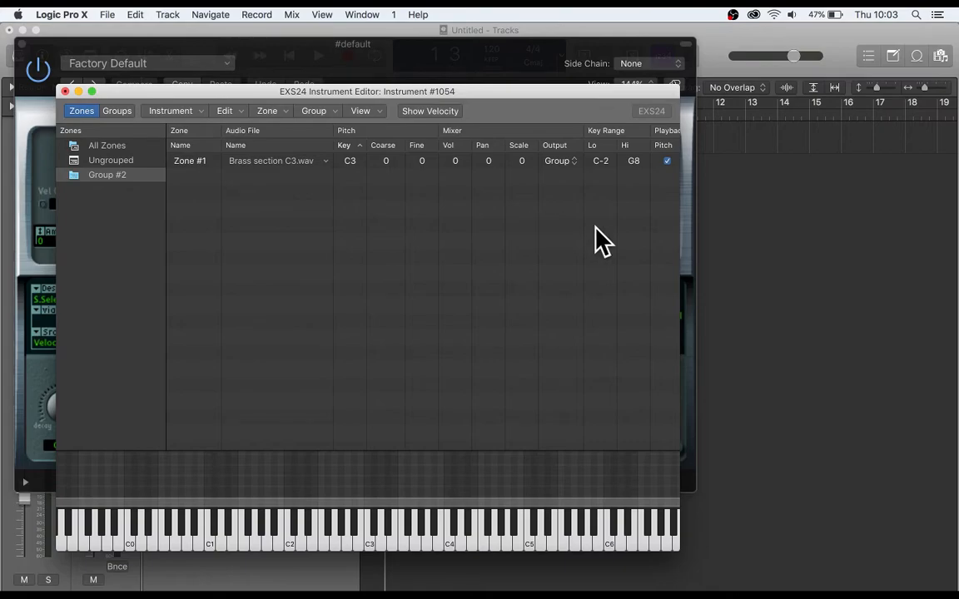
Audition the brass sample at various pitches with Musical Typing, and play C3 and C2 on the editor's keyboard.
key("super+k")
key("h")
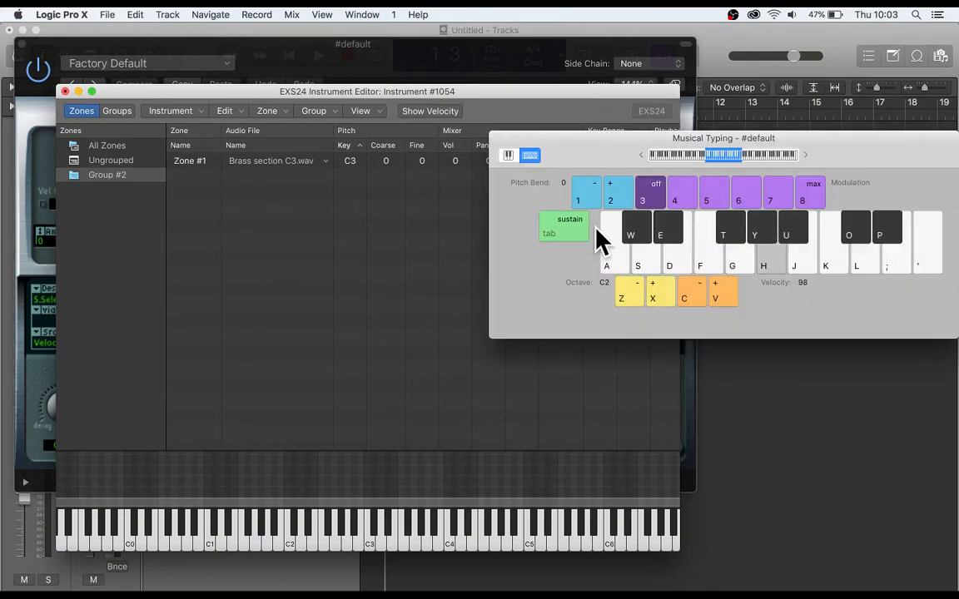
key("a")
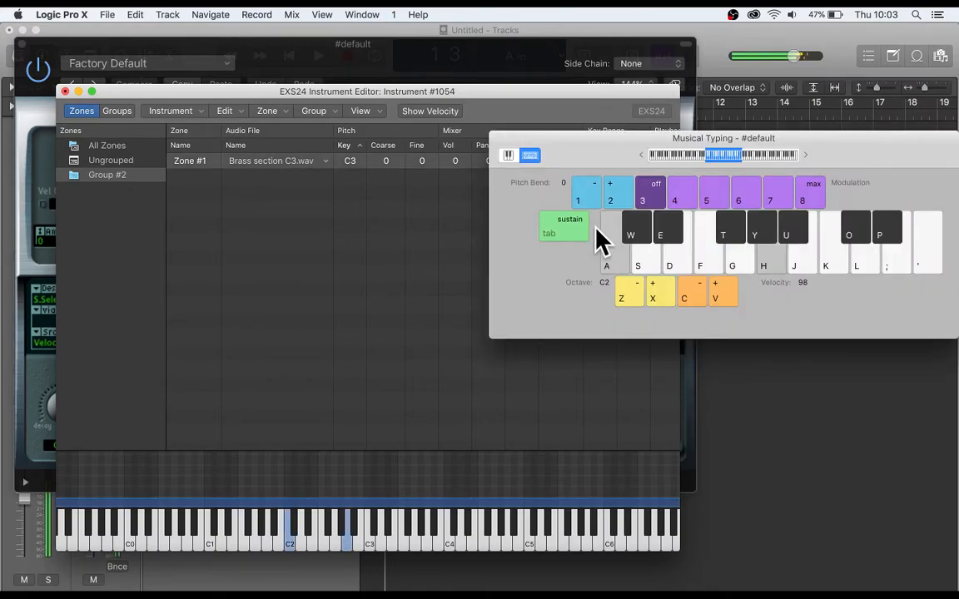
key("e")
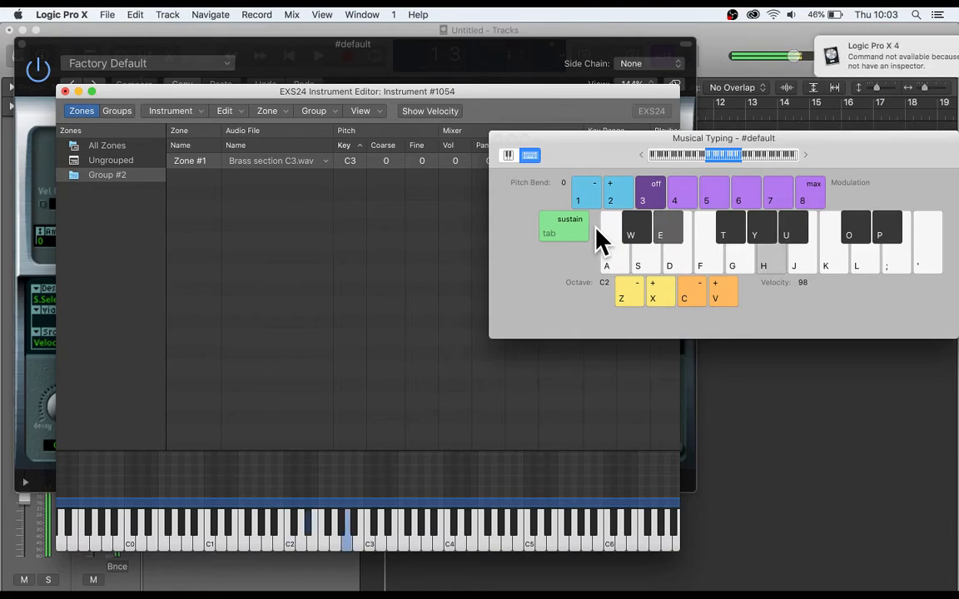
key("y")
key("o")
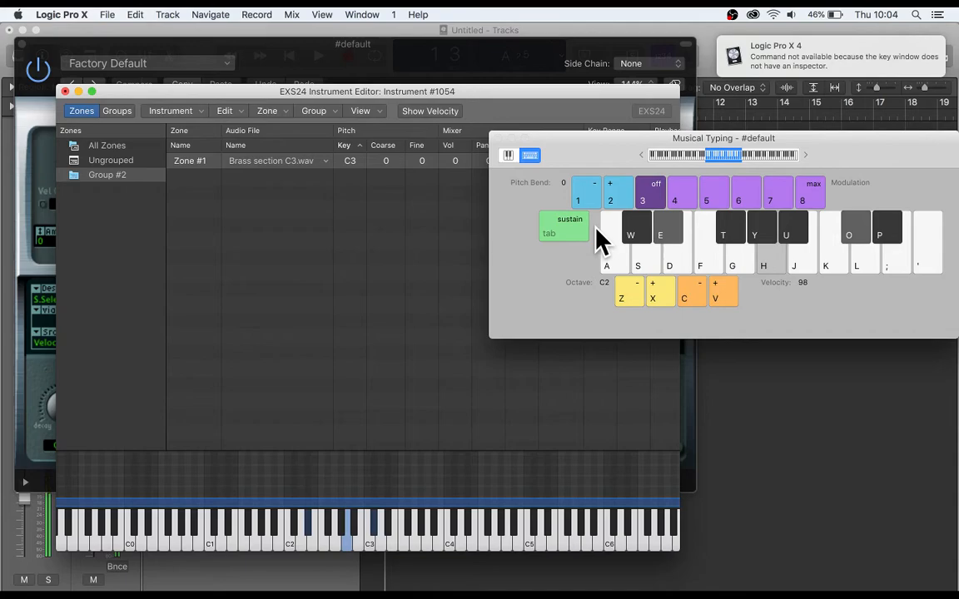
key("g")
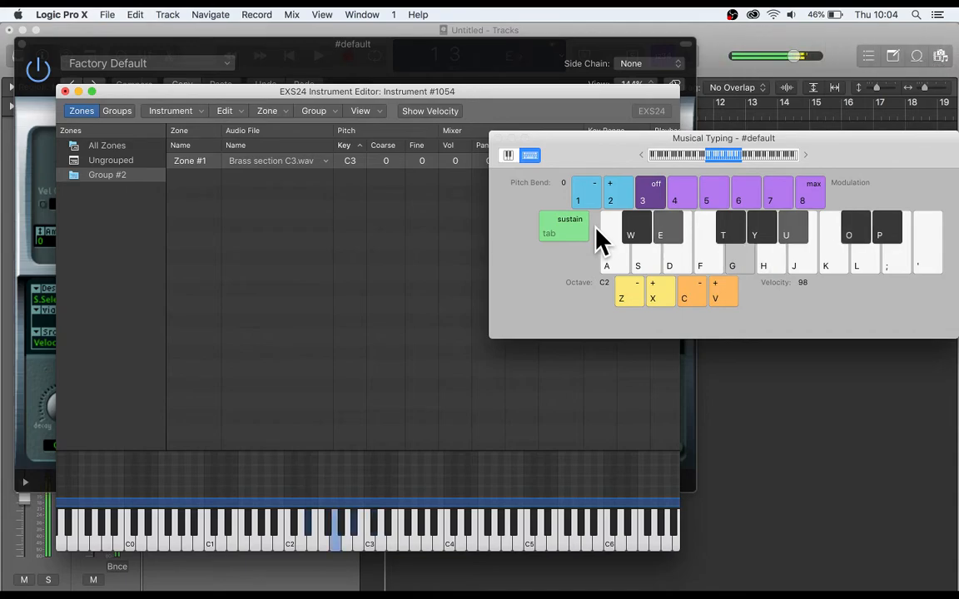
key("a")
key("g")
key("f")
key("y")
key("e")
key("f")
key("g")
key("a")
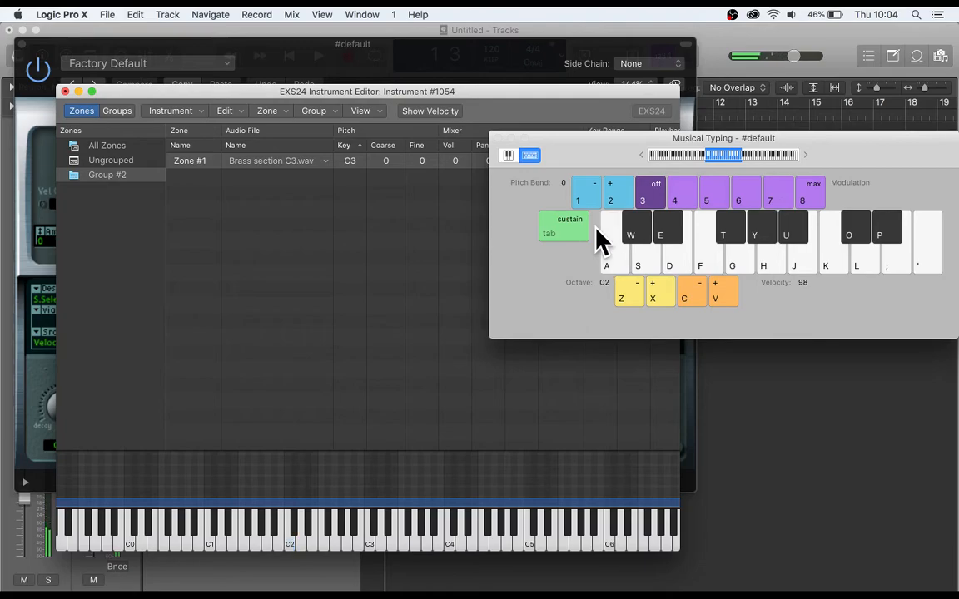
key("super+k")
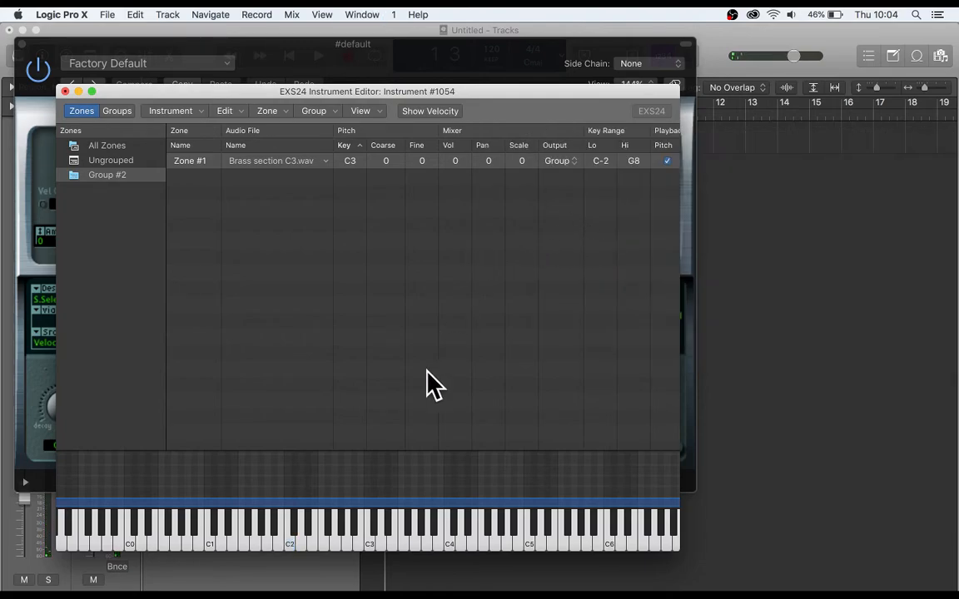
left_click(371, 539)
left_click(292, 548)
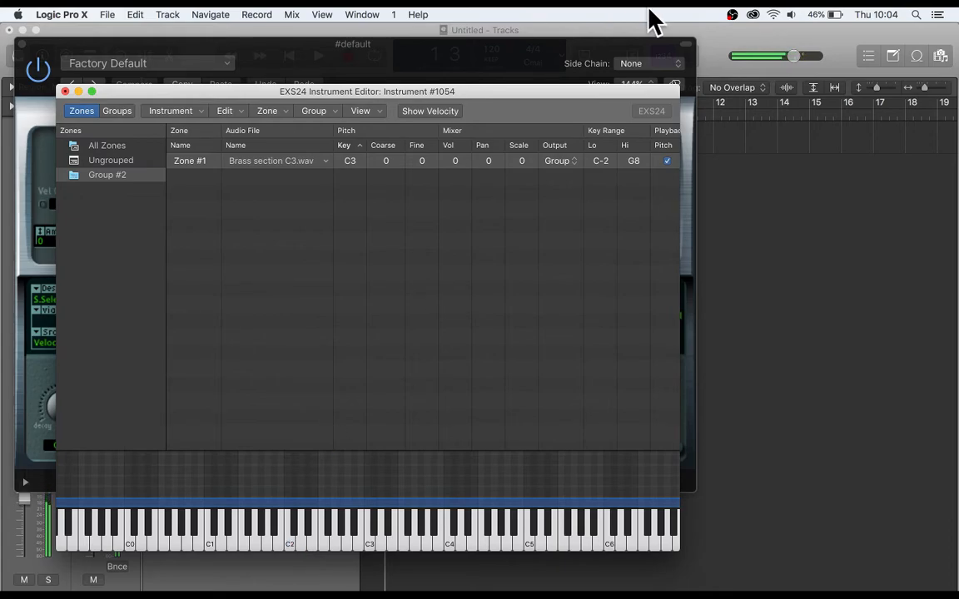
Reposition and widen the instrument editor window, and show the Loop columns for the zones.
left_click_drag(563, 92, 514, 53)
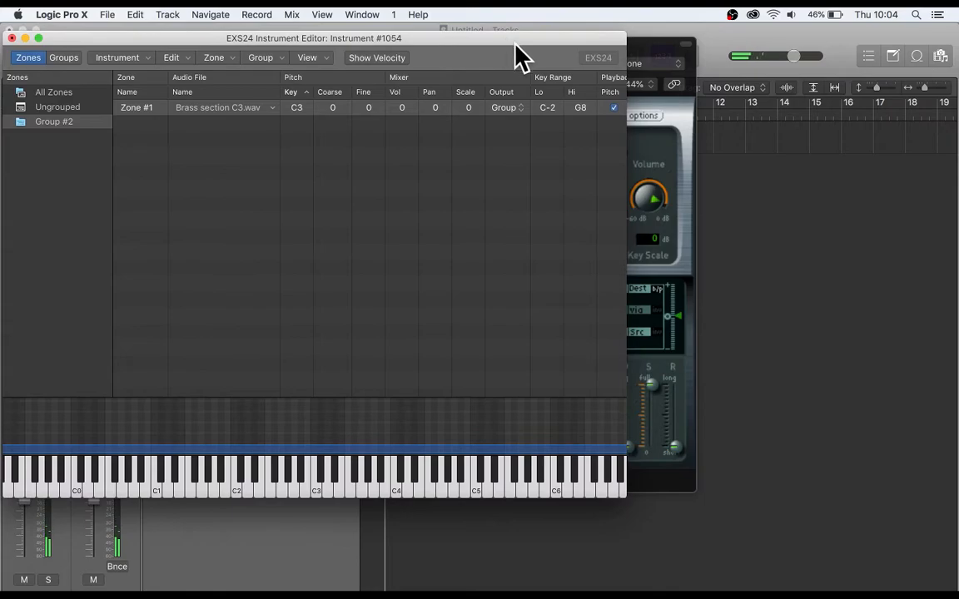
left_click_drag(627, 137, 943, 127)
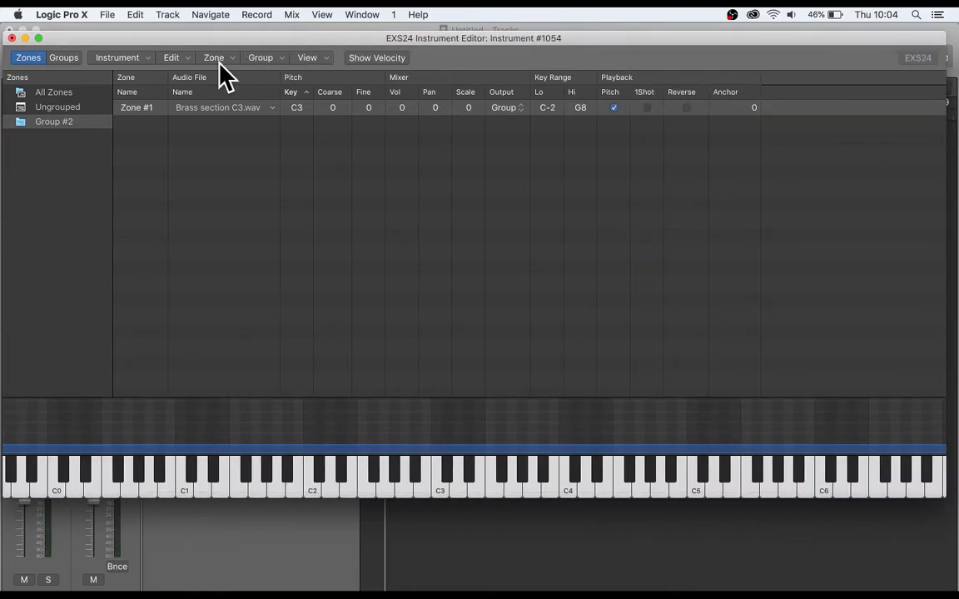
left_click(309, 58)
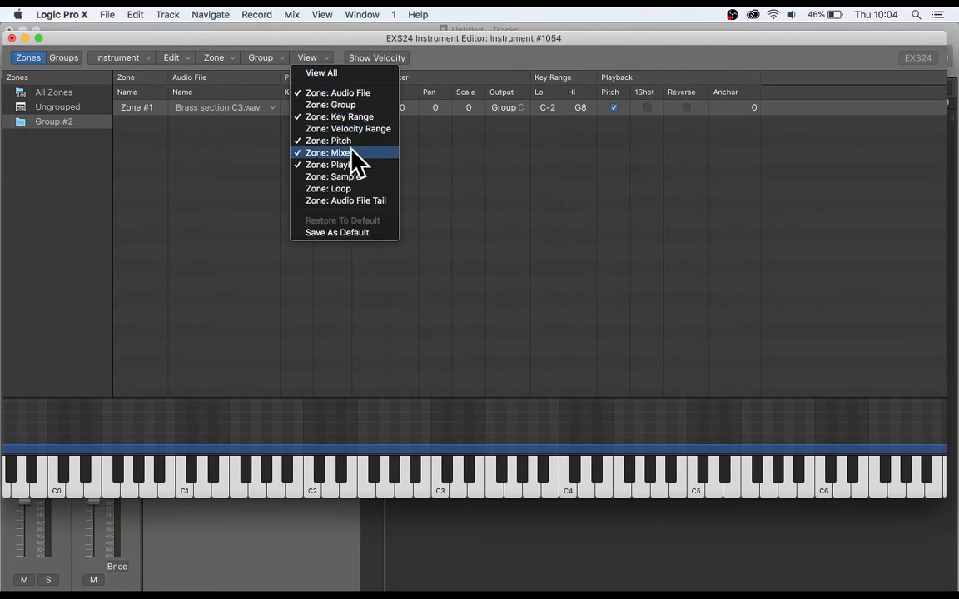
left_click(324, 189)
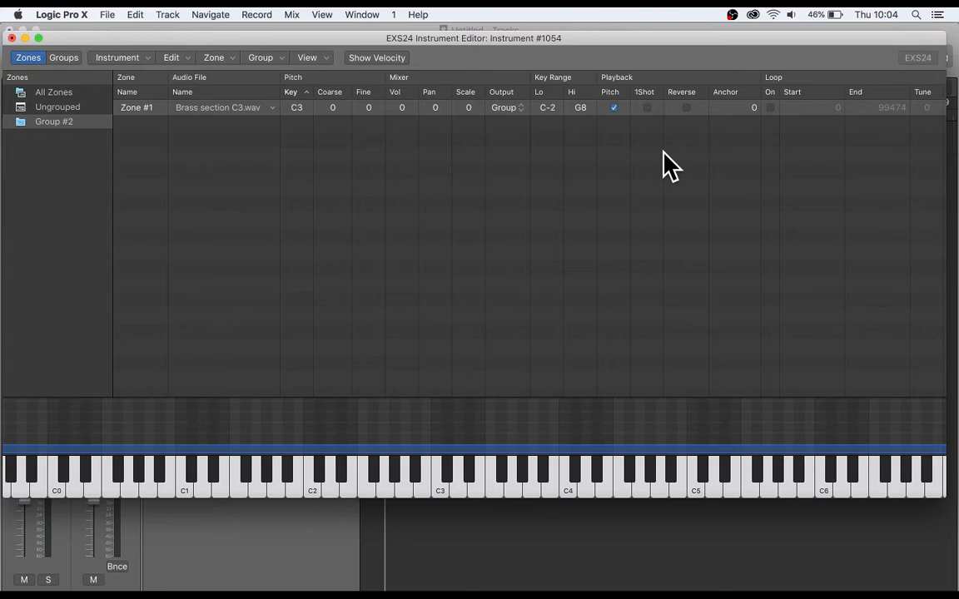
Turn on looping for the Brass section C3.wav zone.
scroll(663, 165, "right", 2)
left_click(747, 108)
left_click(747, 108)
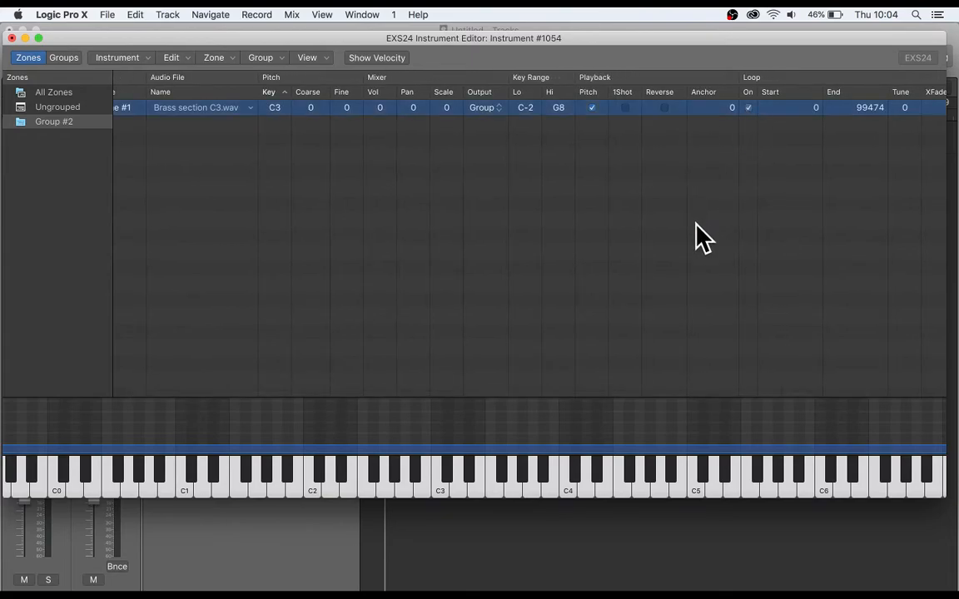
Audition the looped brass sample at C2 and C3 with Musical Typing.
key("super+k")
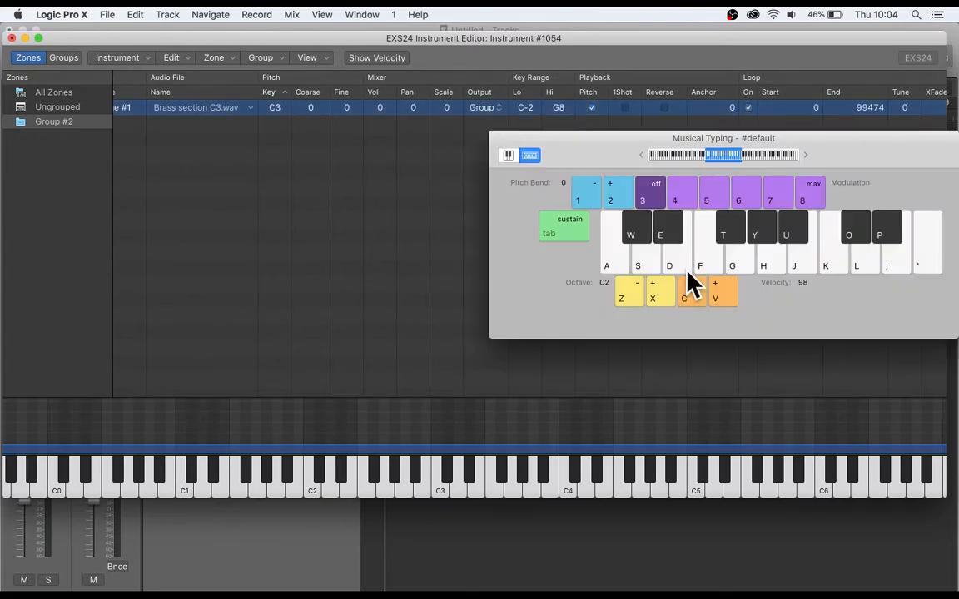
key("a")
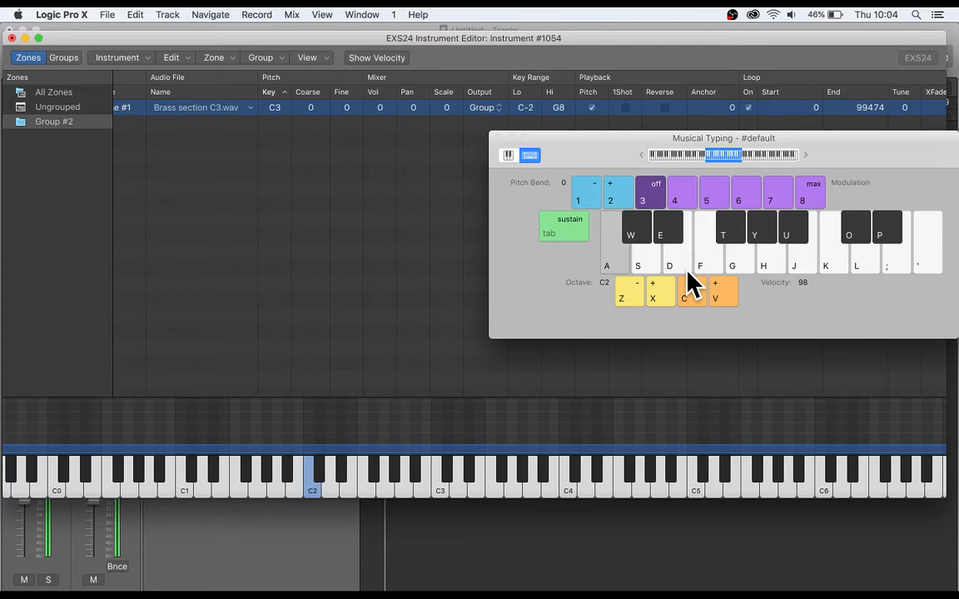
key("x")
key("a")
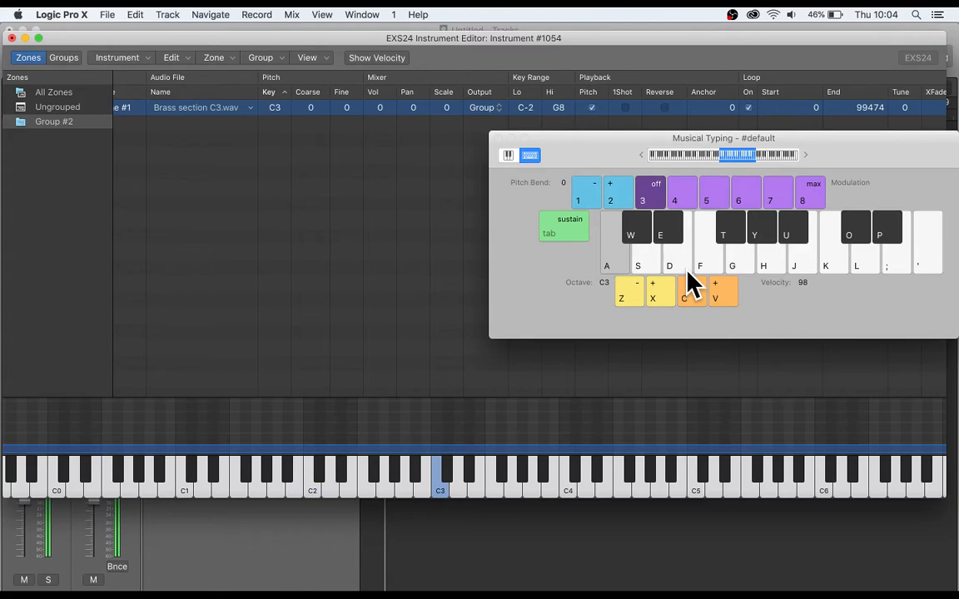
left_click(498, 138)
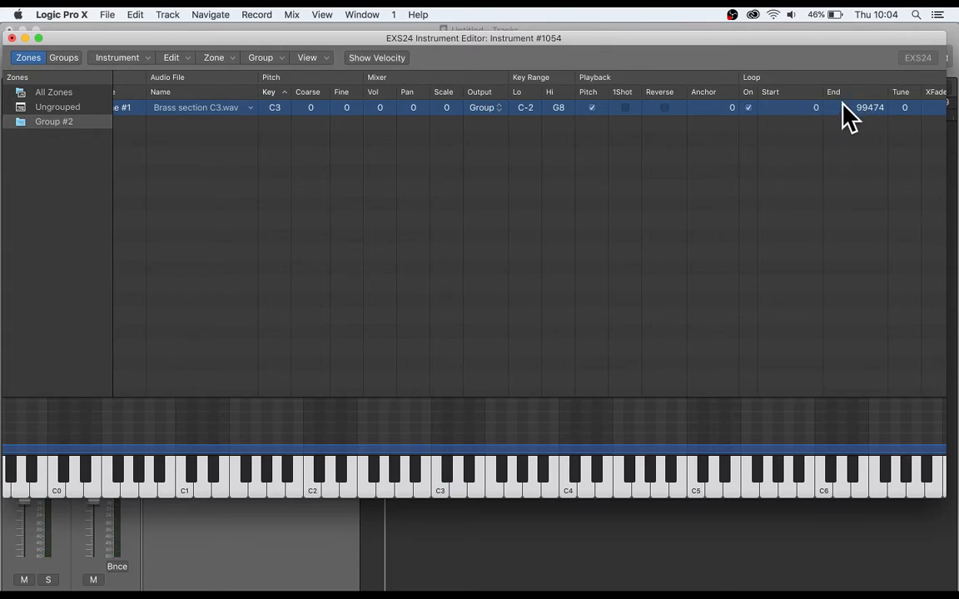
Set the brass zone's loop start to 18926, and open the sample in the audio file editor with its window widened.
left_click(808, 108)
left_click_drag(808, 108, 740, 7)
double_click(191, 110)
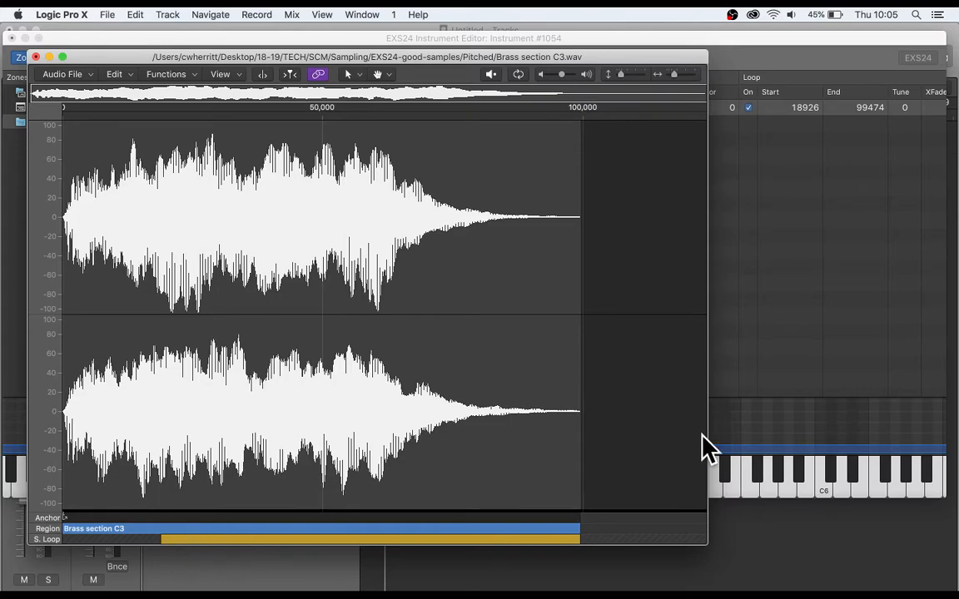
left_click_drag(707, 423, 896, 391)
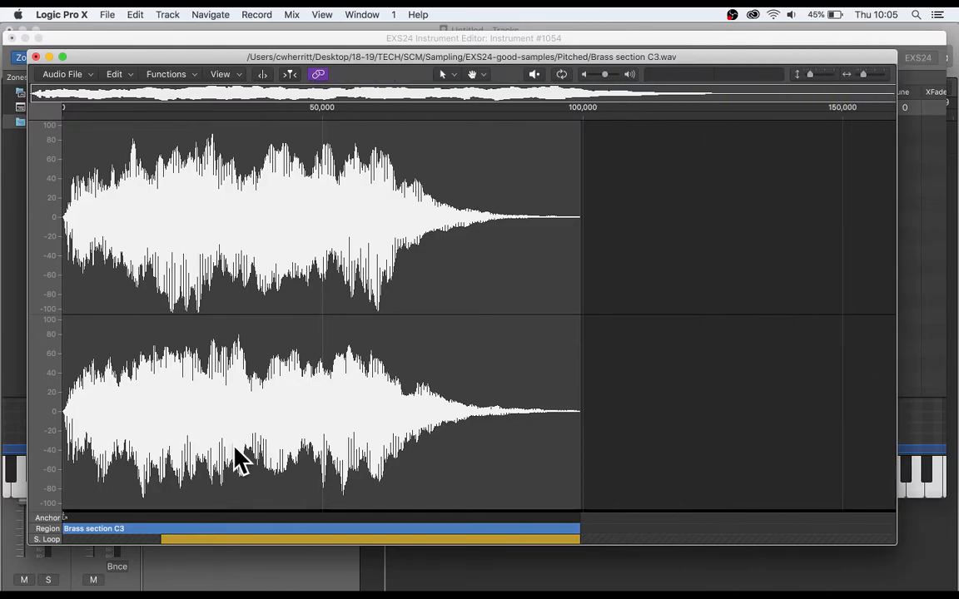
scroll(235, 447, "up", 5)
scroll(234, 447, "down", 3)
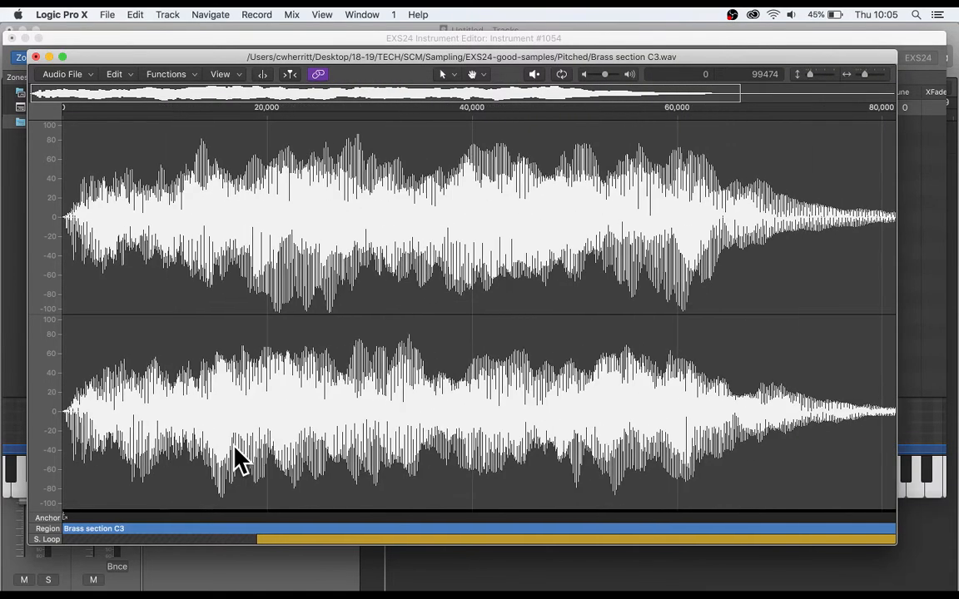
scroll(235, 457, "down", 2)
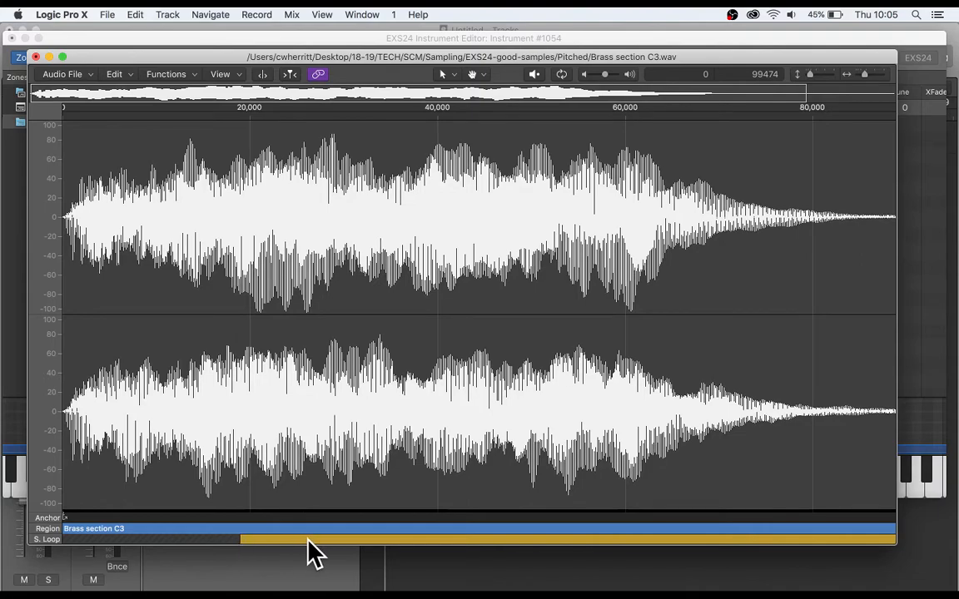
Adjust the sample loop in the audio editor to run from 40907 to 58439, before the brass note decays.
left_click(238, 542)
left_click_drag(448, 535, 446, 537)
scroll(585, 497, "right", 5)
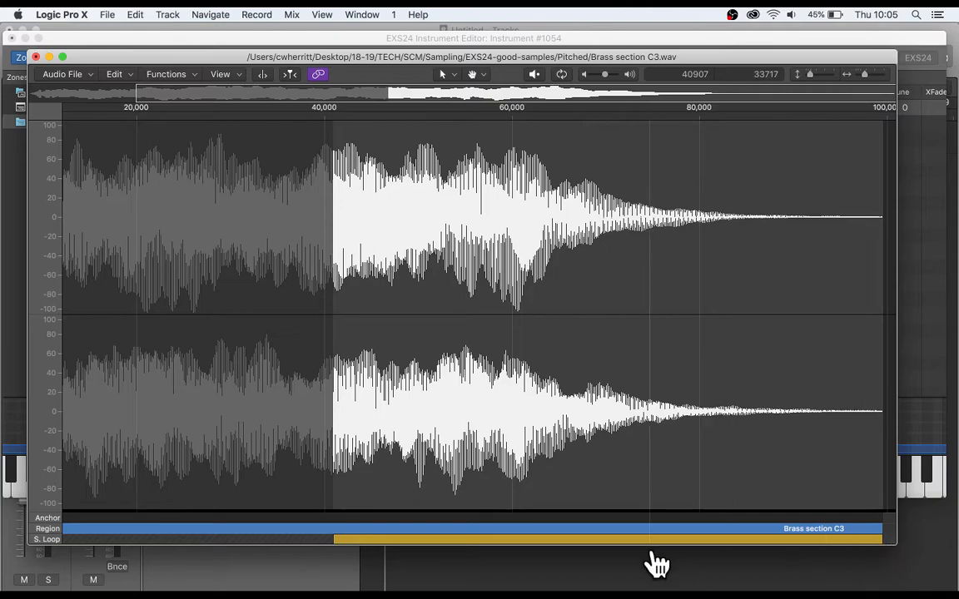
left_click(497, 539)
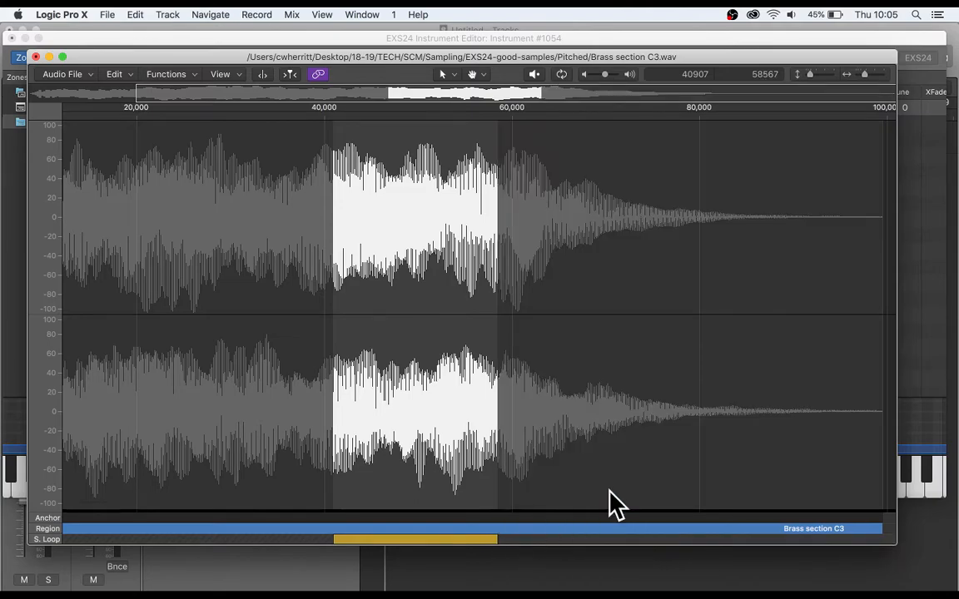
Audition the looped sample at C3, D#3 and G3 with Musical Typing, and close the Musical Typing window.
key("super+k")
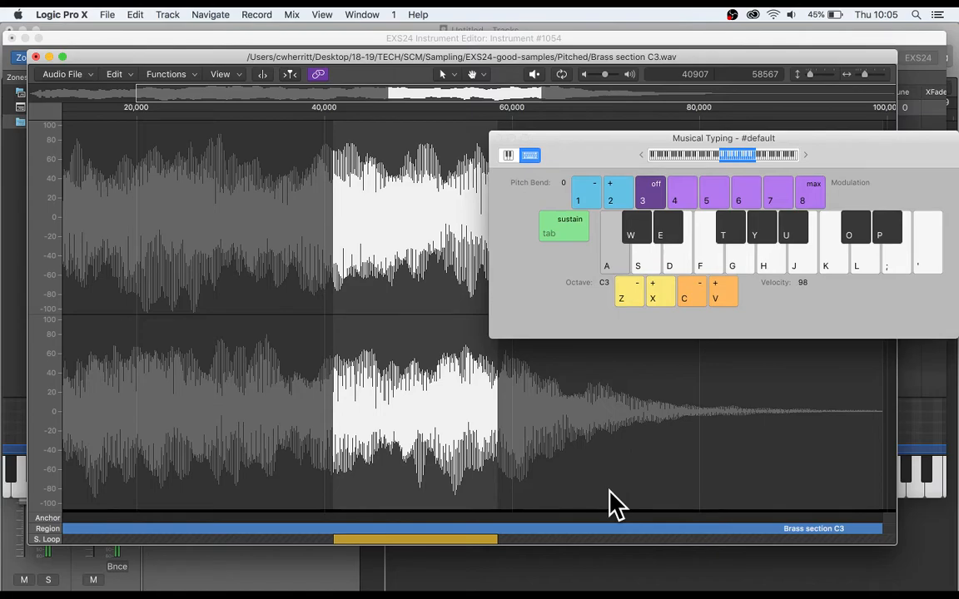
key("e")
key("g")
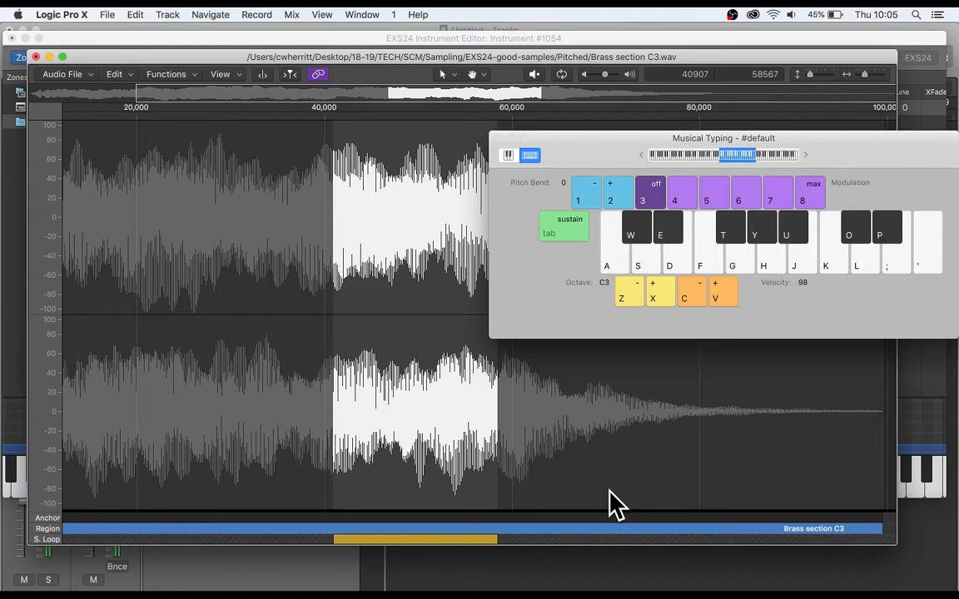
left_click(498, 138)
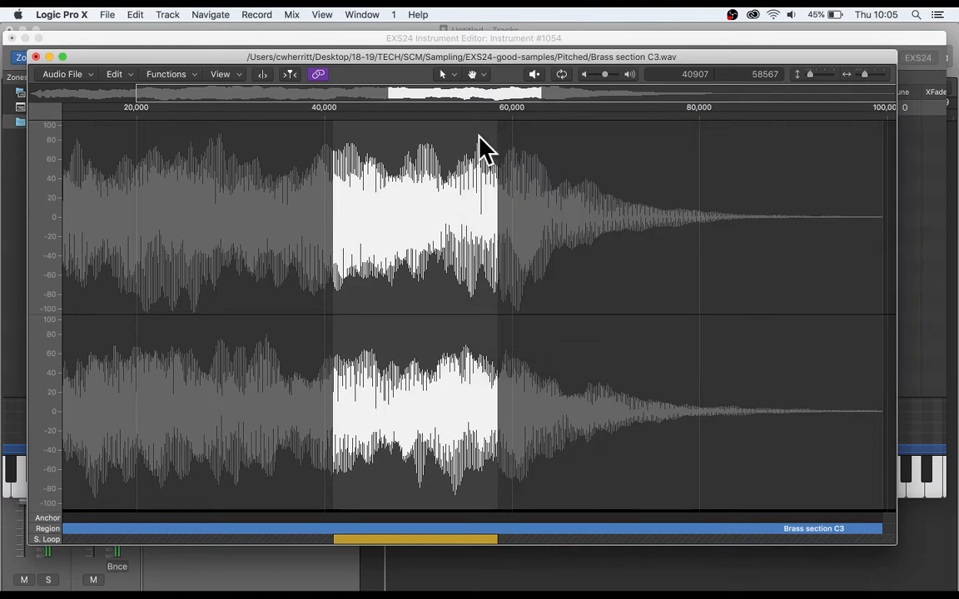
Return to the instrument editor, set the zone's loop crossfade to 567, and audition C3 with Musical Typing.
left_click(36, 56)
scroll(666, 184, "right", 5)
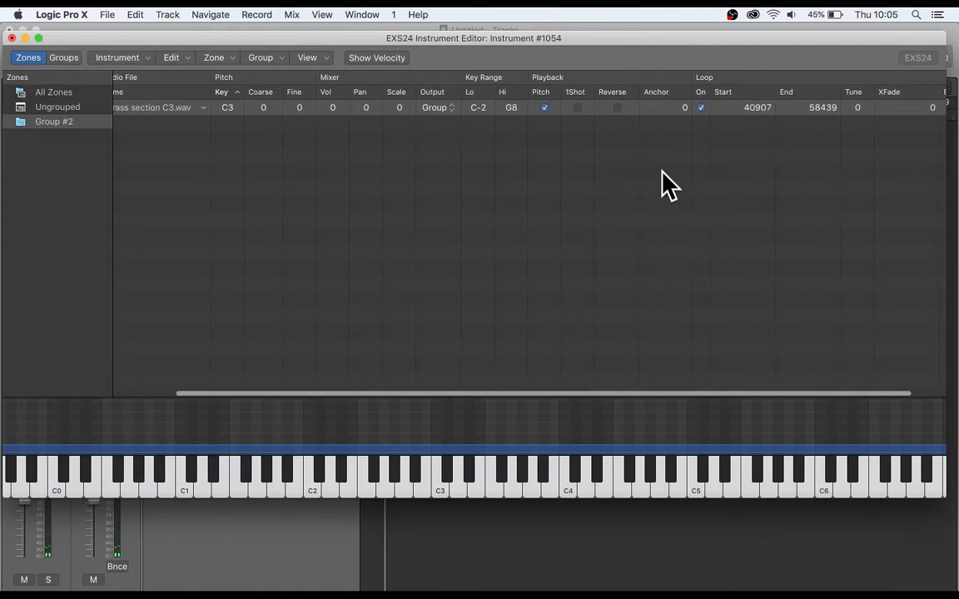
left_click_drag(889, 108, 889, 59)
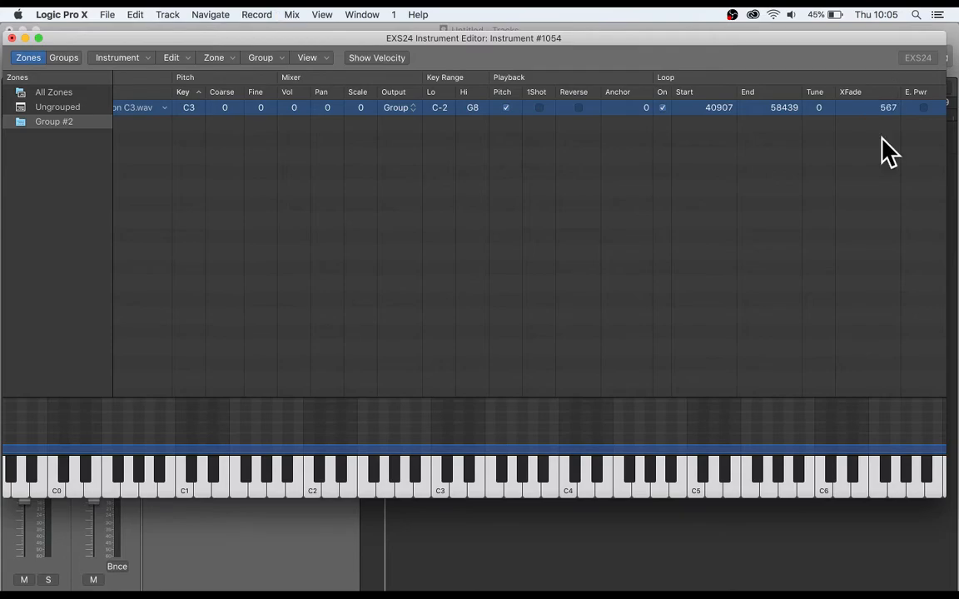
key("super+k")
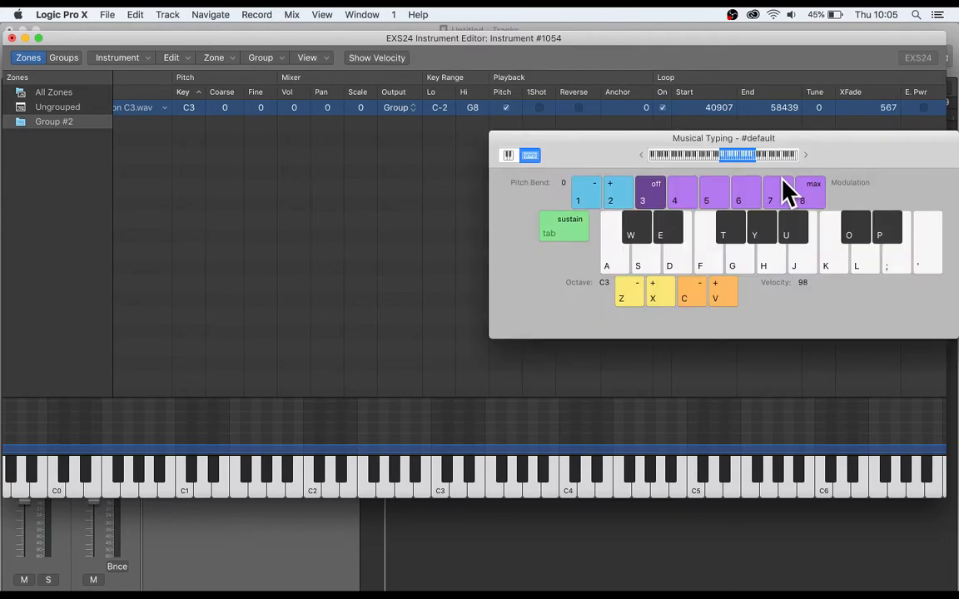
key("a")
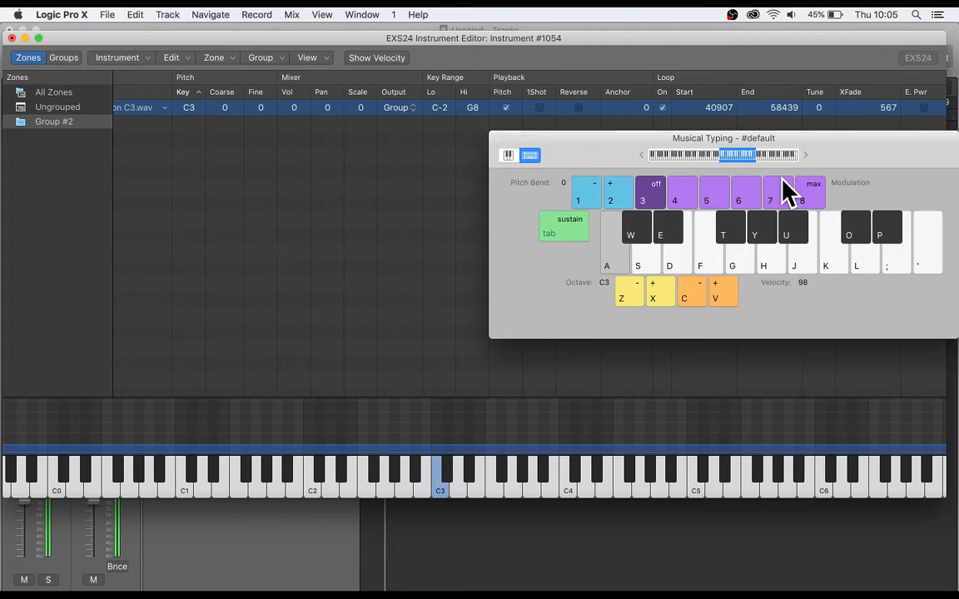
Adjust the zone's loop crossfade while playing C3, trying 27 and settling on 399.
left_click_drag(889, 109, 861, 446)
key("a")
left_click_drag(888, 118, 889, 268)
key("super+k")
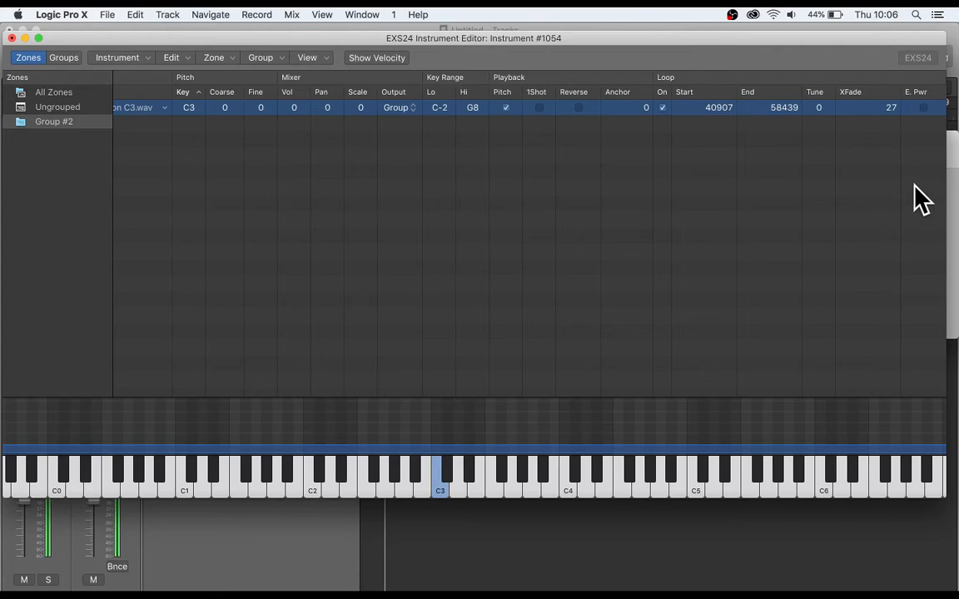
left_click_drag(903, 108, 903, 33)
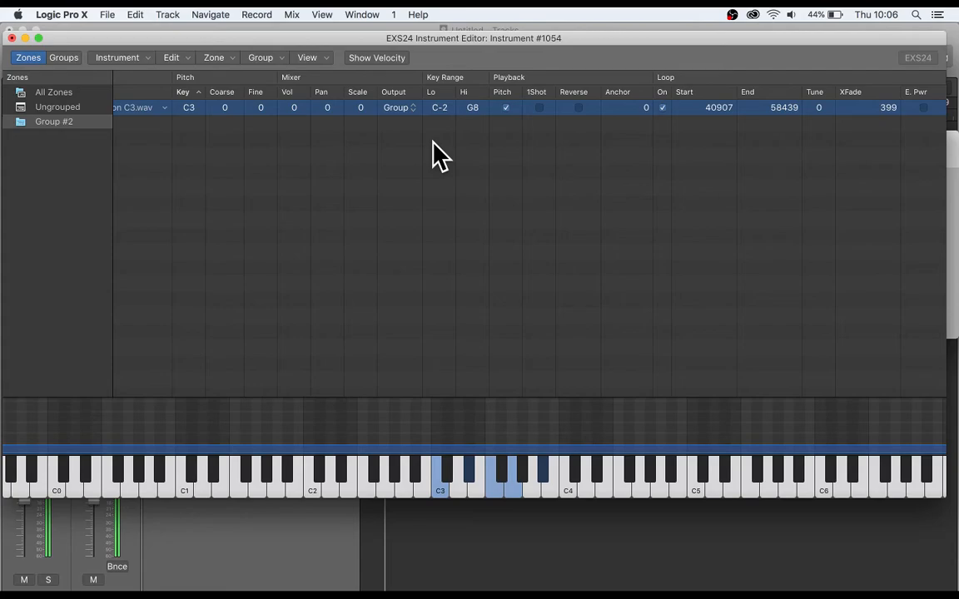
Reopen the brass sample in the audio editor, move the loop start to 52035, and audition it at C3.
double_click(147, 108)
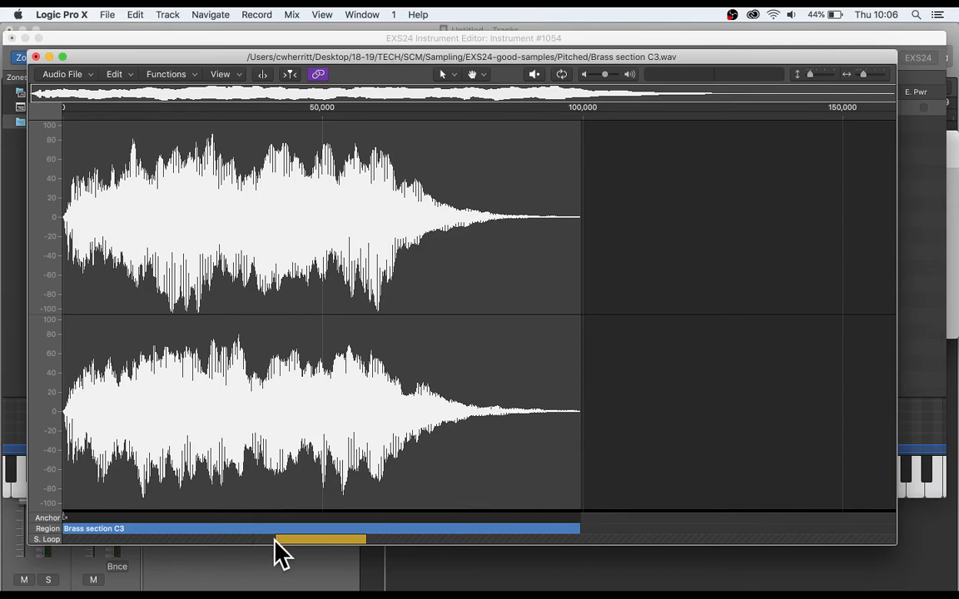
left_click_drag(273, 540, 335, 541)
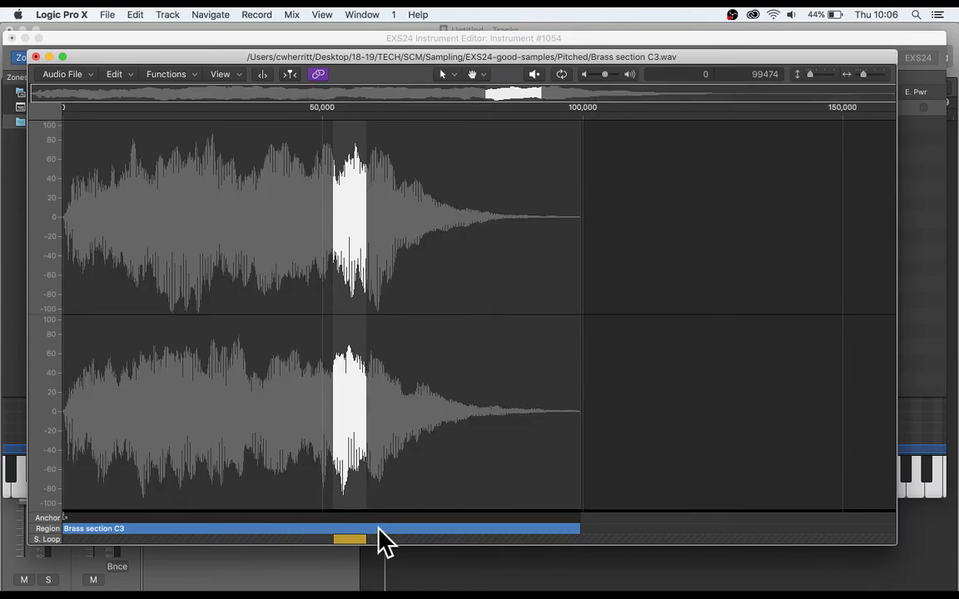
key("super+k")
key("a")
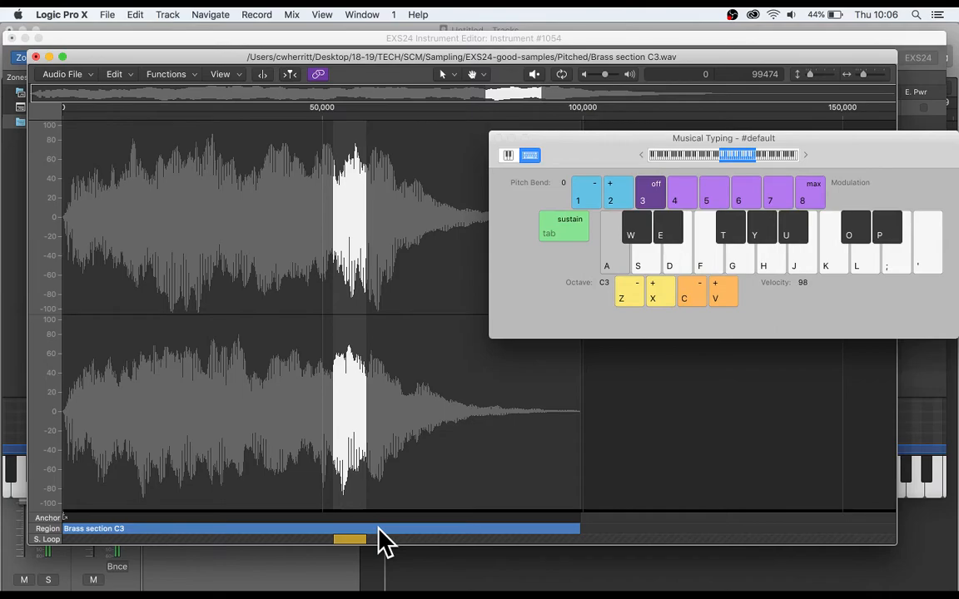
Extend the loop end to about 64,900 and try loop starts at 40613 and 27296 while playing C3.
left_click_drag(366, 539, 401, 540)
key("a")
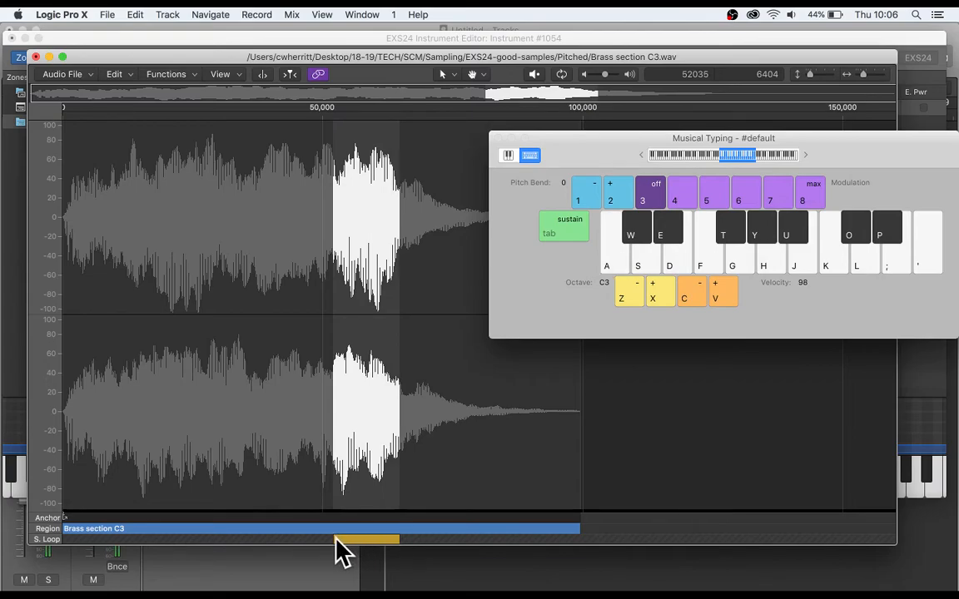
left_click_drag(333, 541, 274, 542)
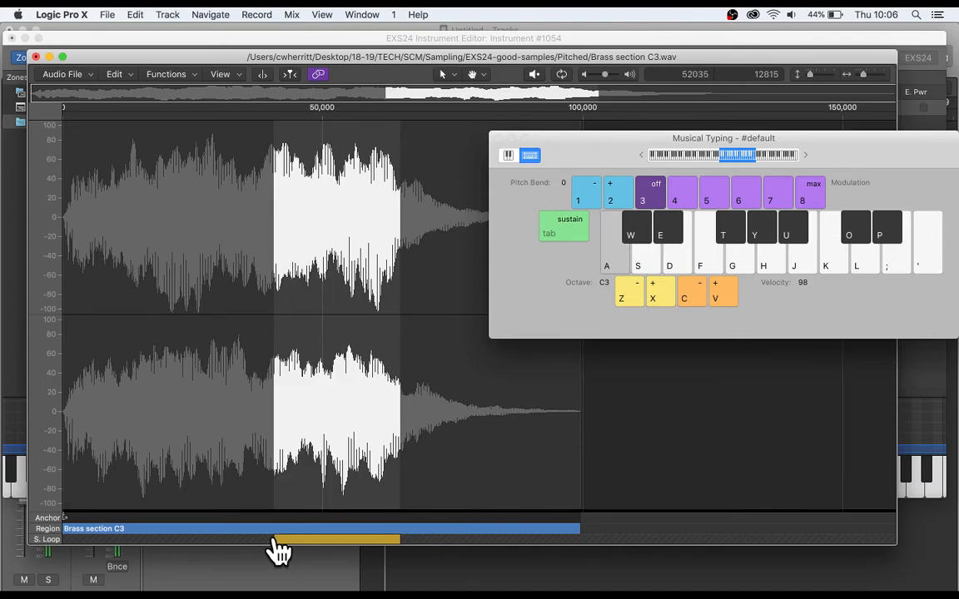
left_click_drag(275, 542, 206, 542)
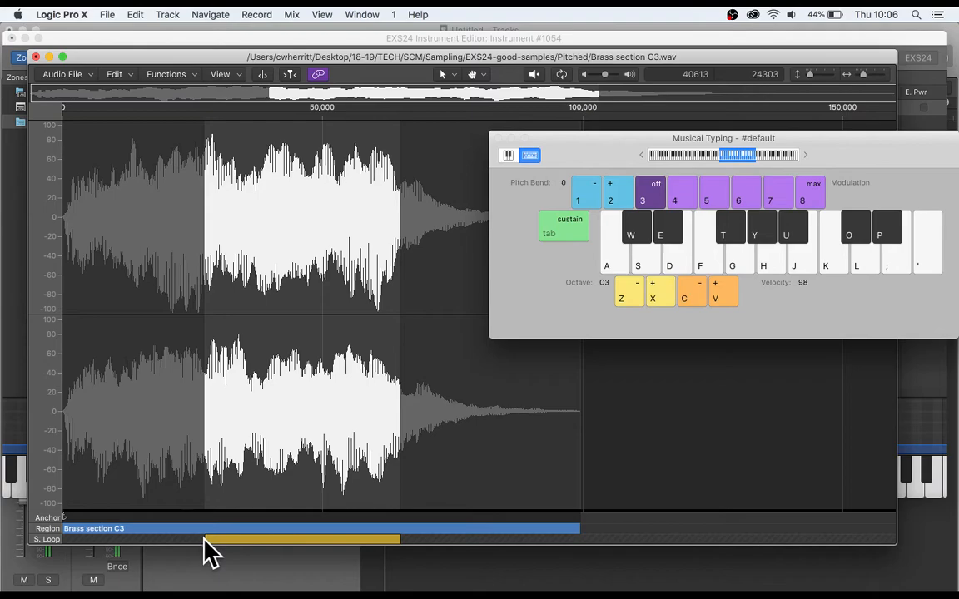
Shorten the sample loop by moving its start to 63123, and audition C3, D#3 and G3.
left_click_drag(205, 541, 391, 537)
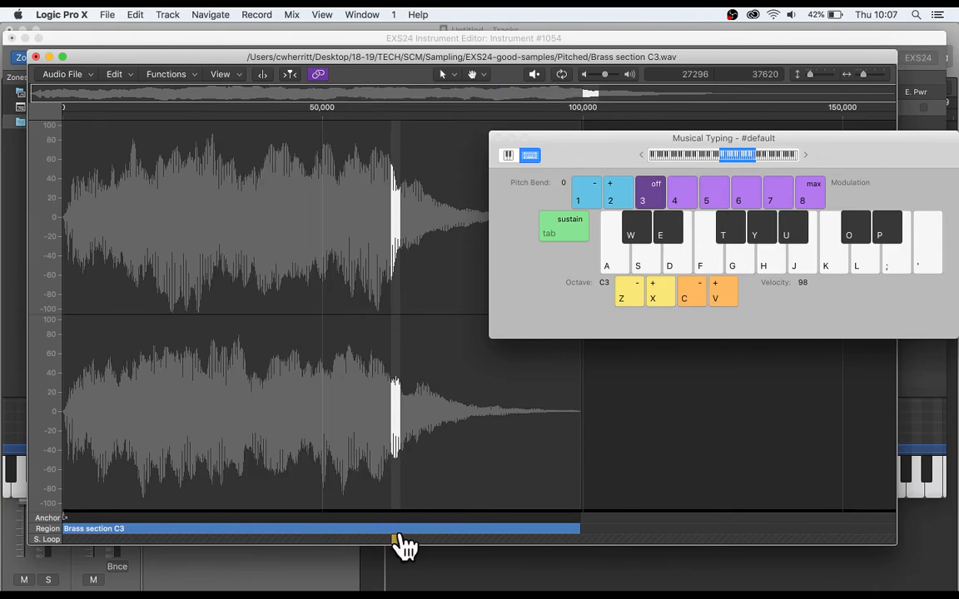
key("a")
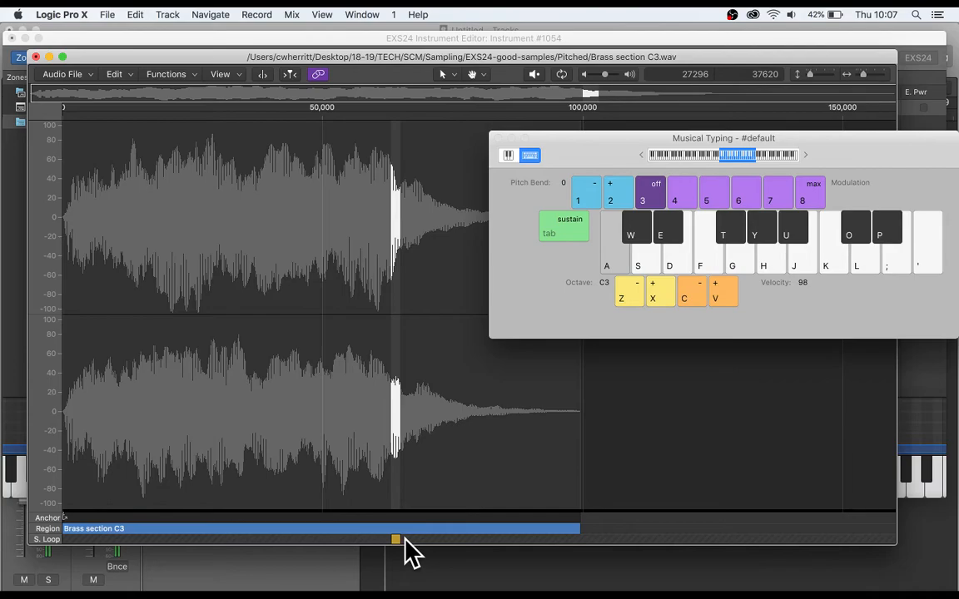
key("e")
key("g")
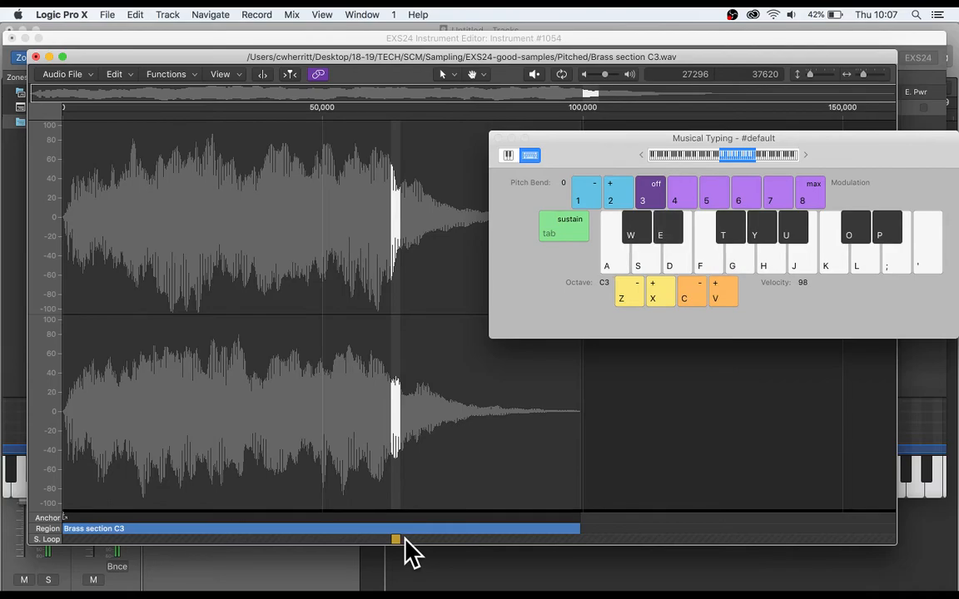
Extend the loop end into the sample's decay at about 75,500, and audition C3, G3 and D#3.
left_click_drag(400, 539, 456, 539)
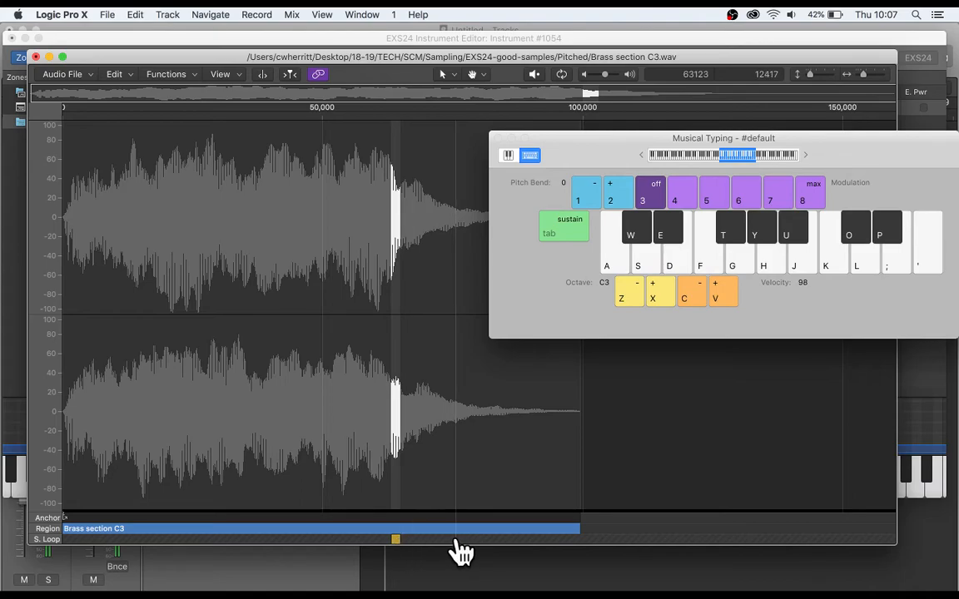
key("a")
key("g")
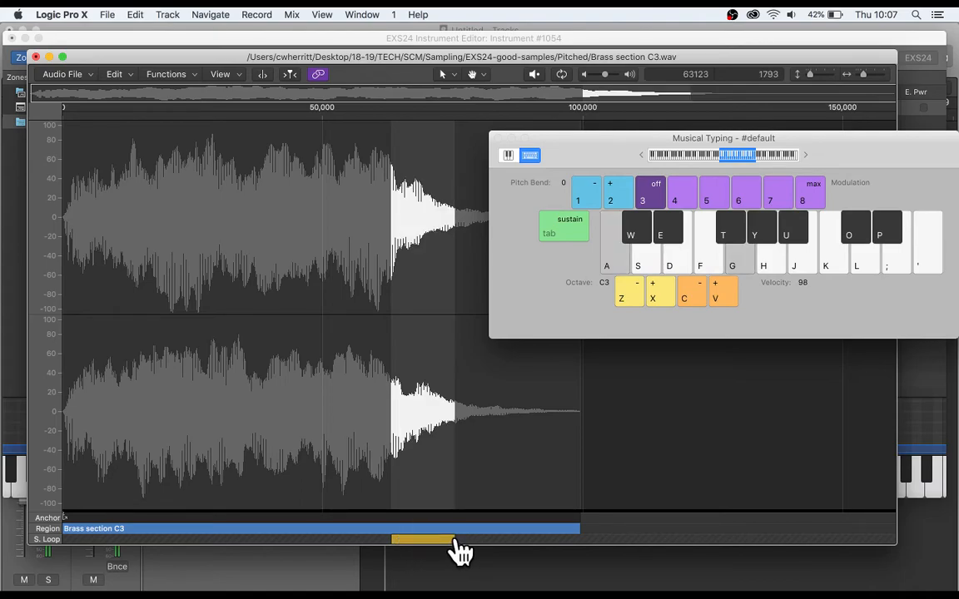
key("e")
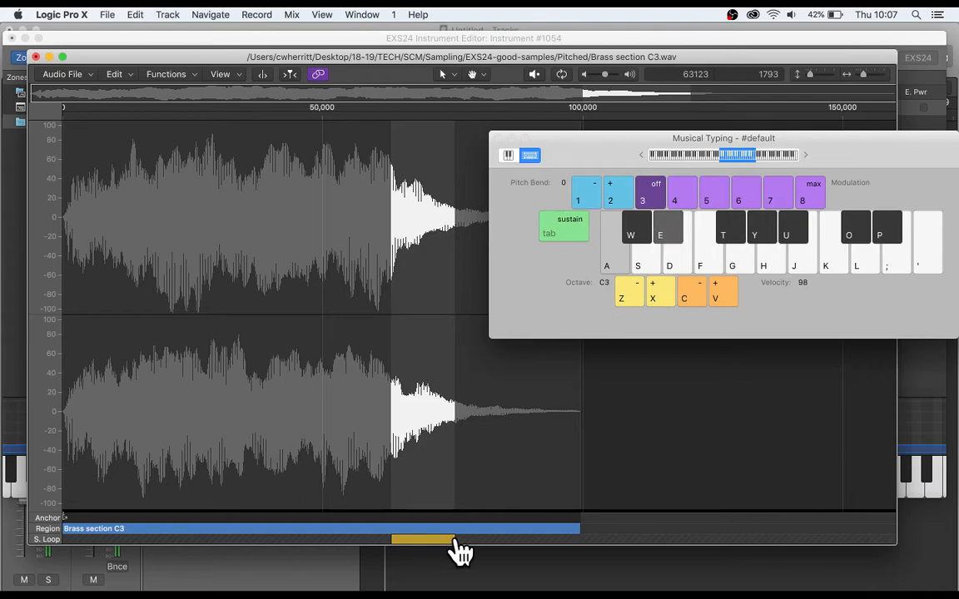
Set the sample loop to run from 37368 to 55380, and close Musical Typing and the audio editor.
left_click_drag(392, 539, 354, 539)
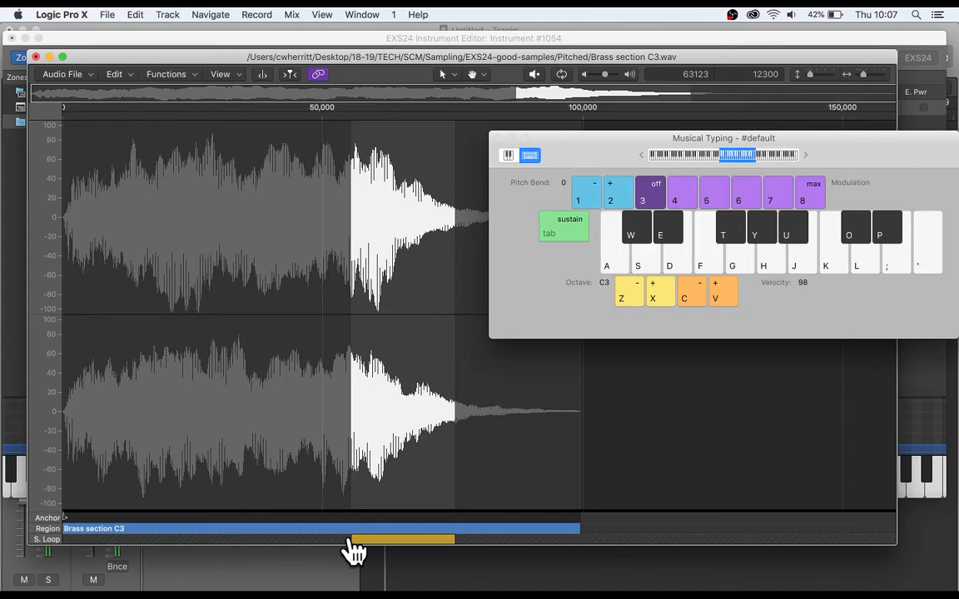
left_click_drag(266, 539, 258, 540)
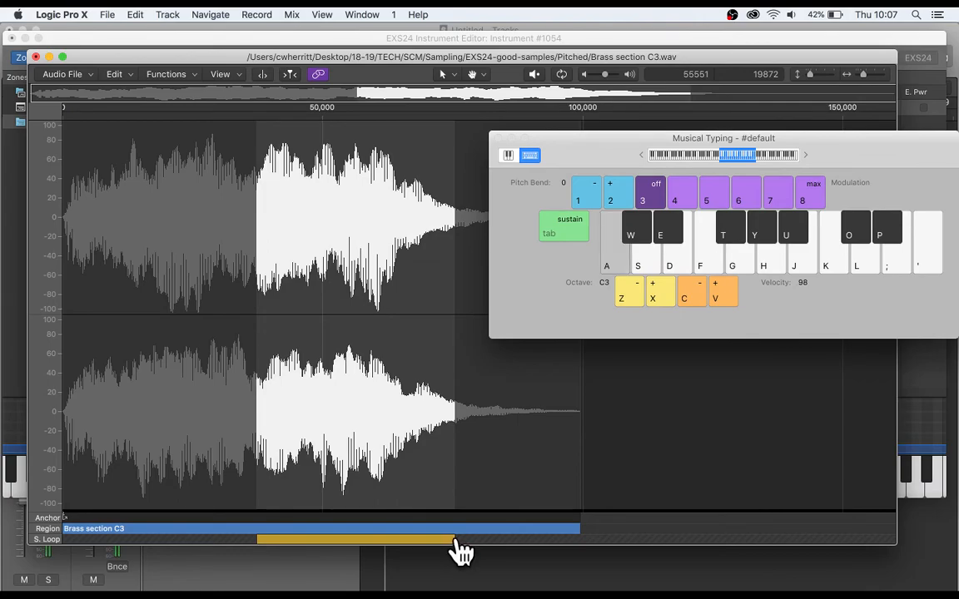
left_click_drag(456, 540, 352, 532)
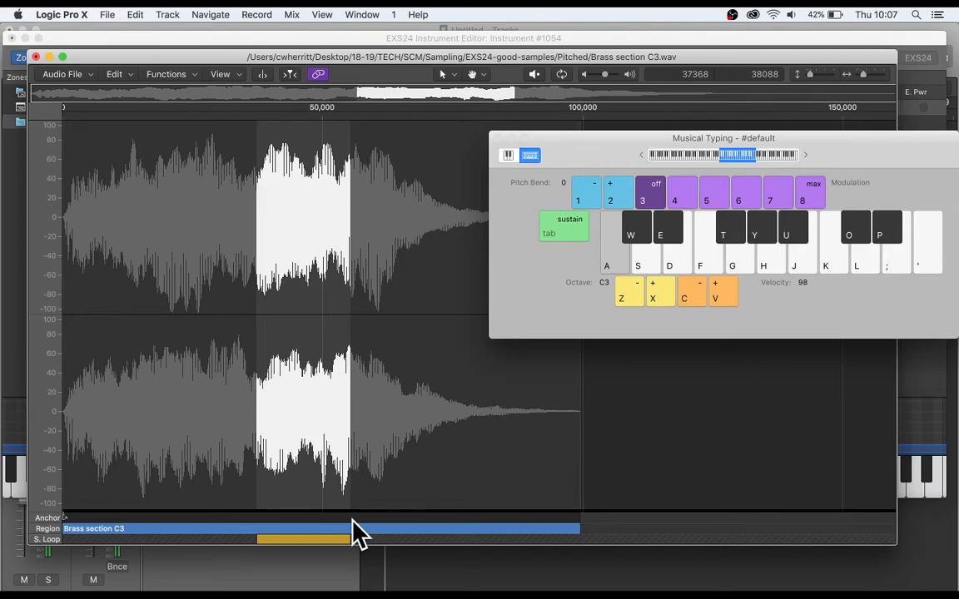
left_click(497, 139)
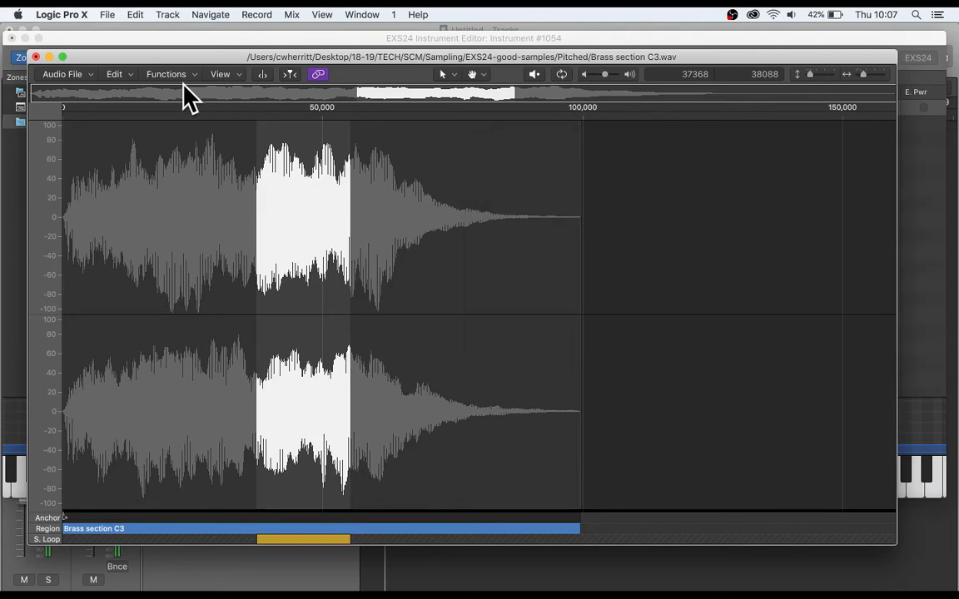
left_click(36, 56)
Close the instrument editor and save the instrument as Brass-LOOPER in the Sampler Instruments folder.
scroll(649, 245, "left", 5)
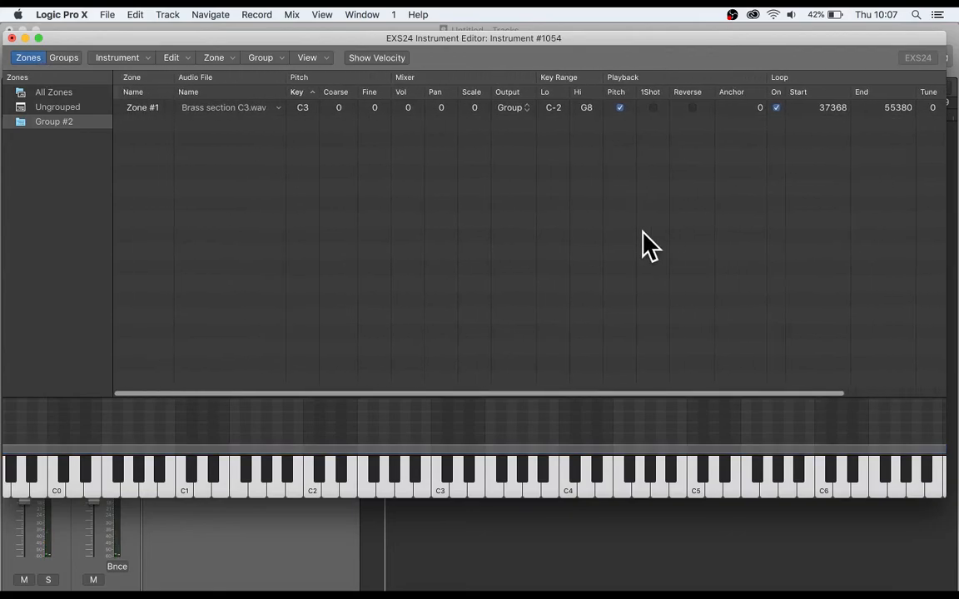
left_click(11, 38)
left_click(582, 112)
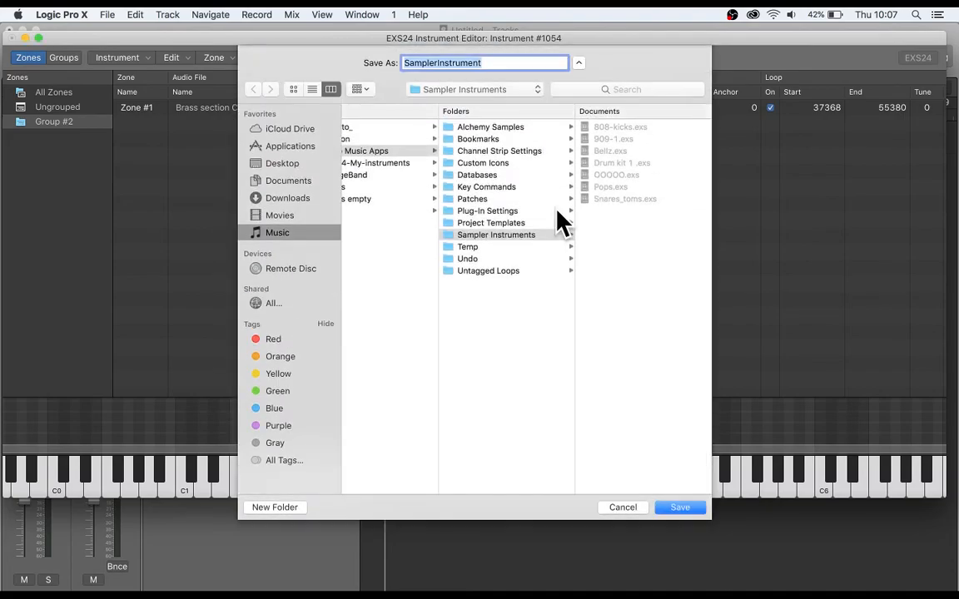
type("Brass-L")
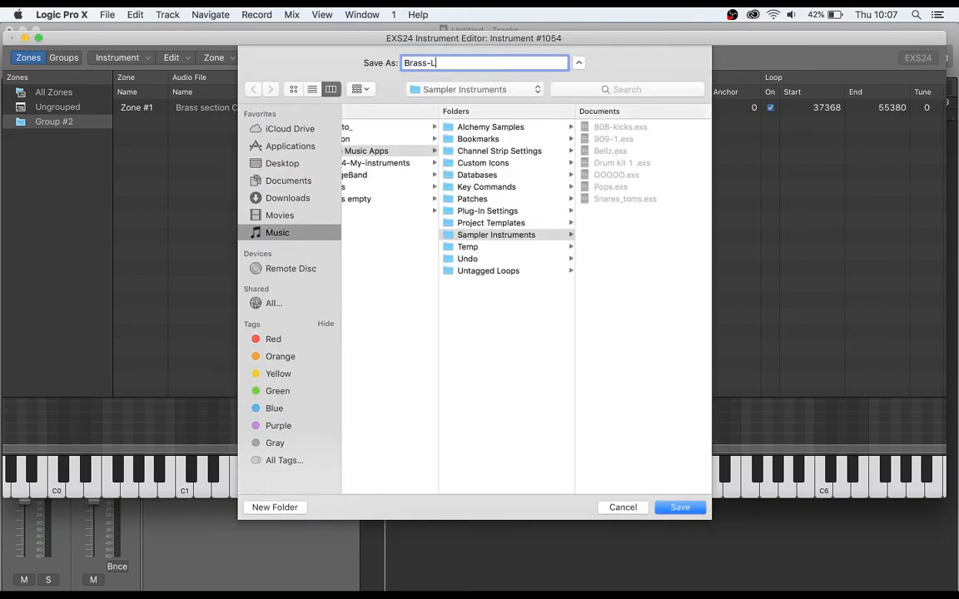
type("OOPER")
key("Return")
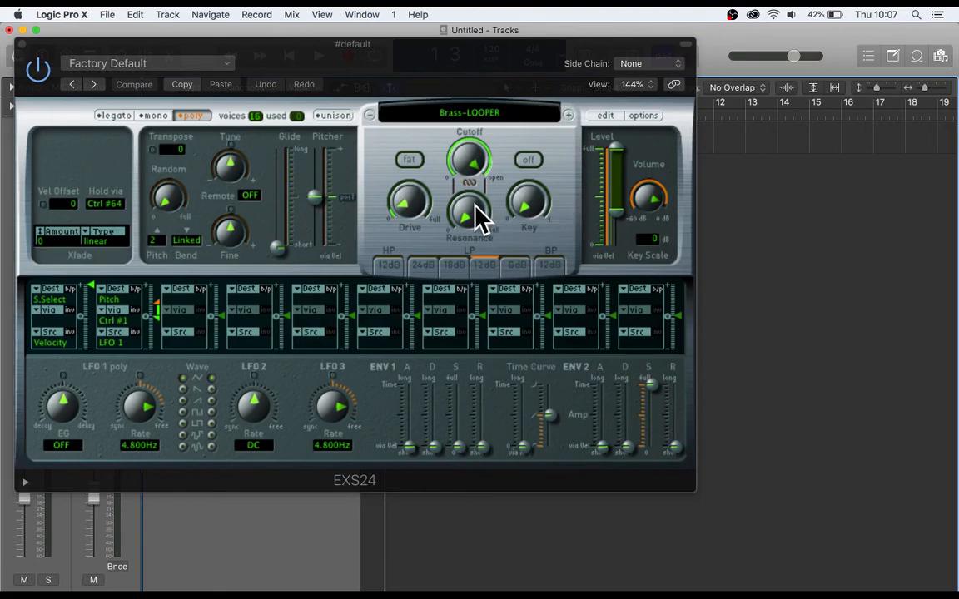
Open Musical Typing, audition C3, D#3 and G3, and move the keyboard window clear of the sampler controls.
key("p")
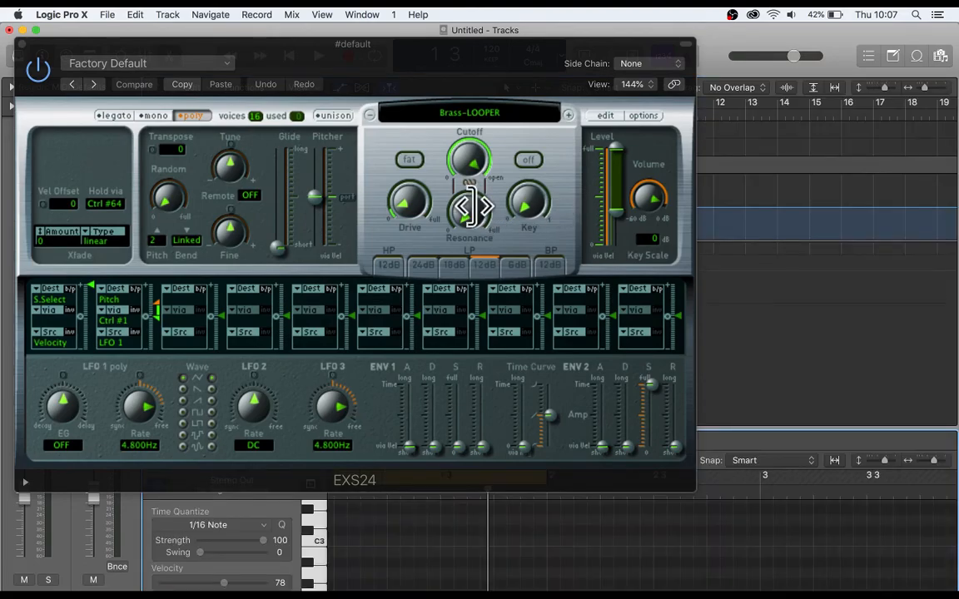
key("super+k")
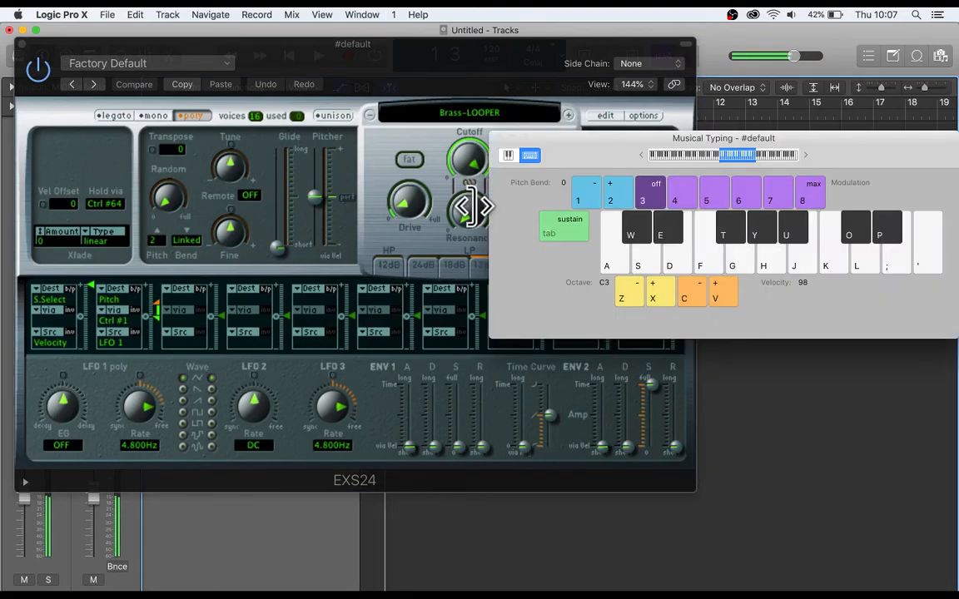
key("a")
key("e")
key("g")
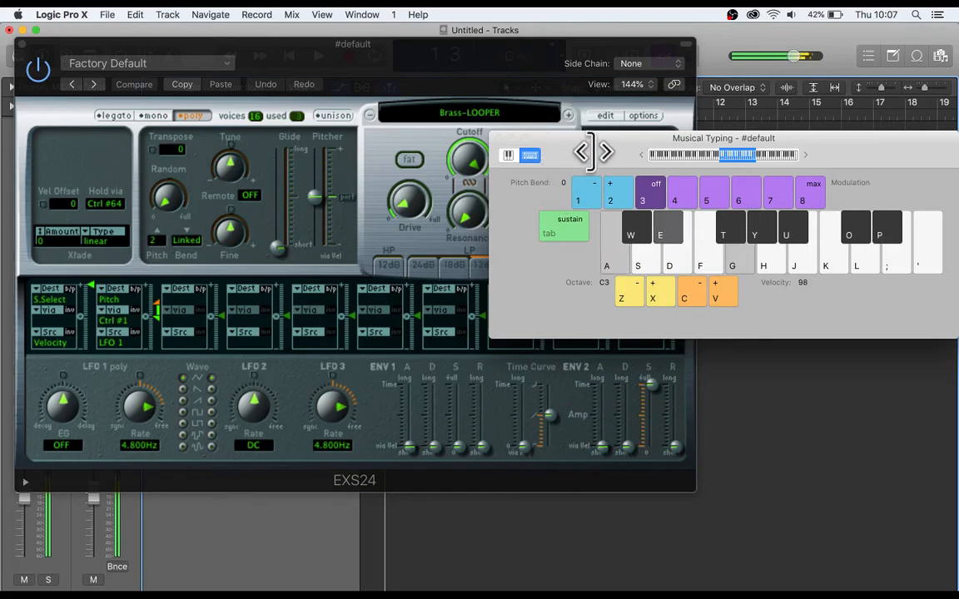
left_click_drag(588, 148, 752, 410)
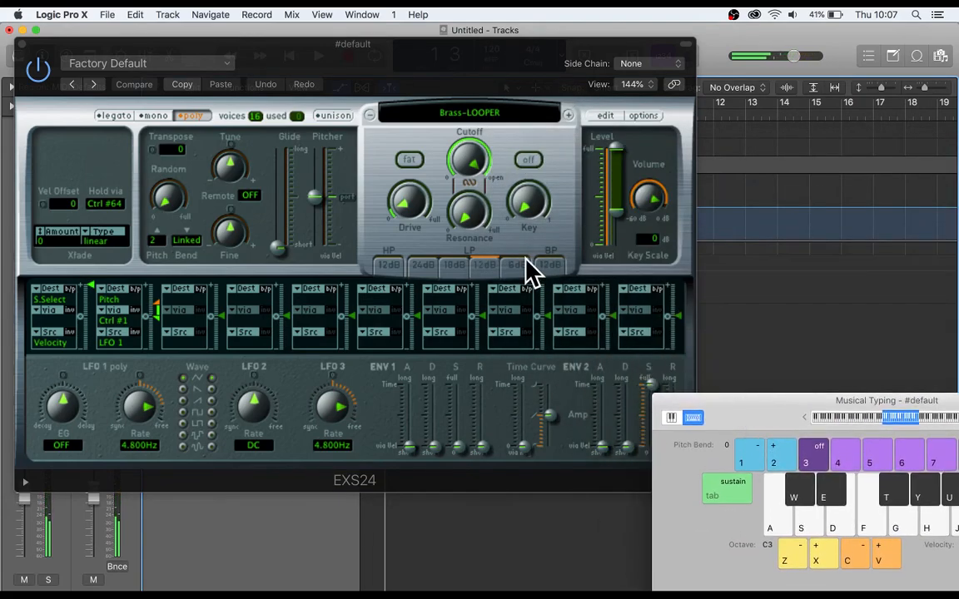
Reposition the EXS24 window, switch its filter on and lower the cutoff to roughly two thirds open.
left_click_drag(503, 37, 498, 10)
left_click(520, 143)
left_click_drag(460, 134, 456, 187)
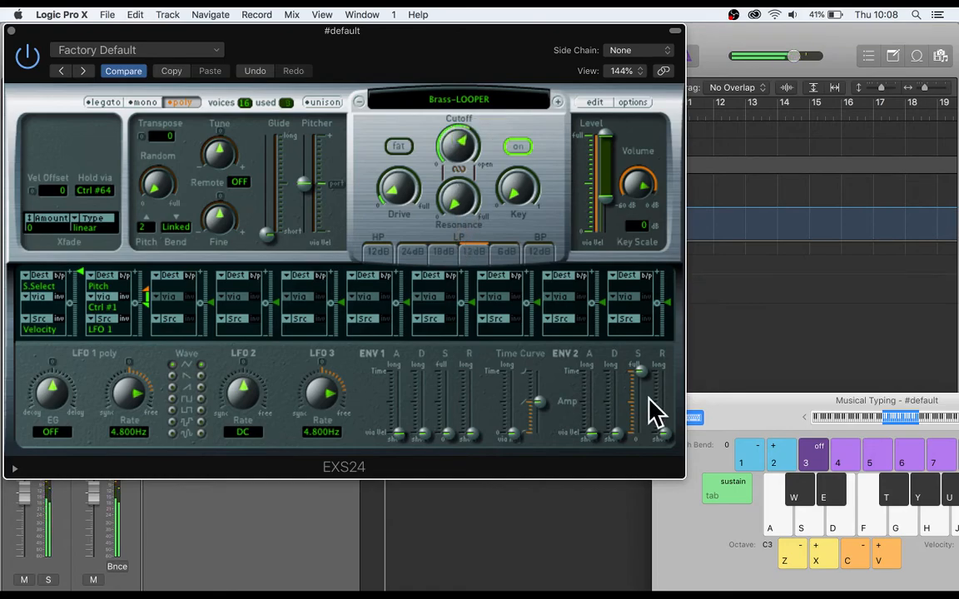
Raise the ENV 2 attack and release to about mid-range, and audition C3, D#3, G3 and F3.
left_click_drag(664, 433, 651, 403)
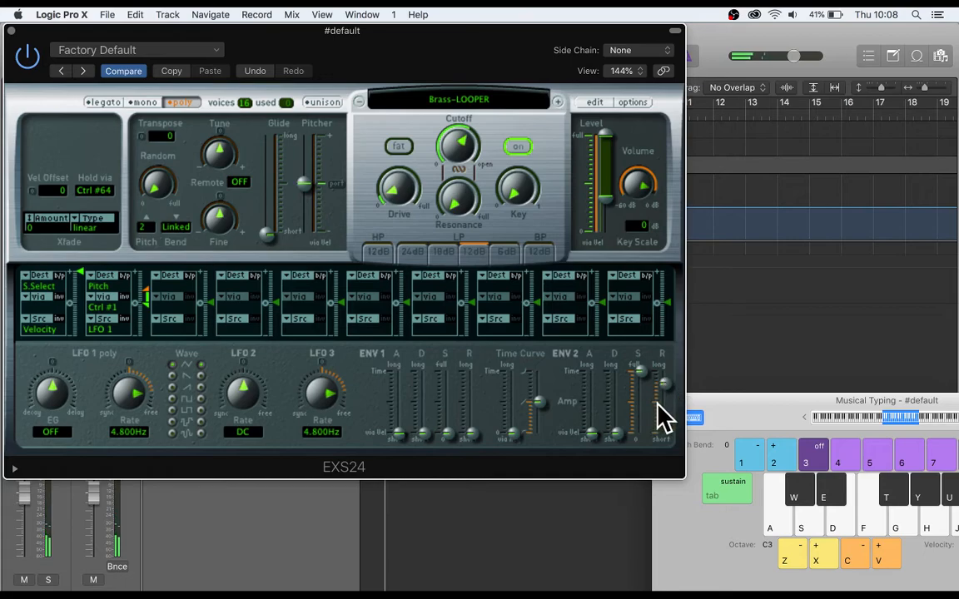
left_click_drag(593, 435, 599, 407)
mouse_move(676, 397)
left_mouse_down()
mouse_move(673, 407)
mouse_move(669, 400)
left_mouse_up()
key("a")
key("e")
key("g")
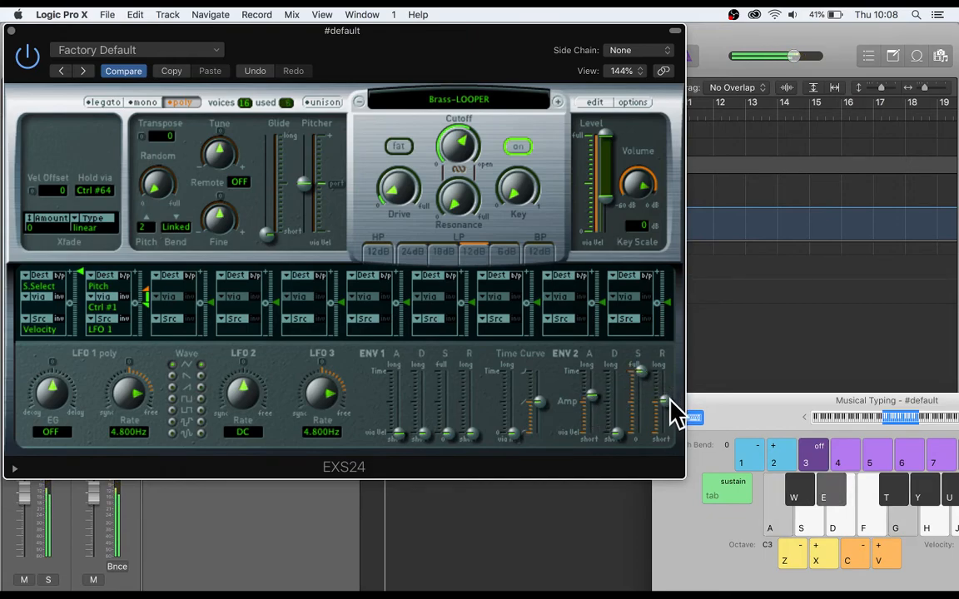
key("g")
key("f")
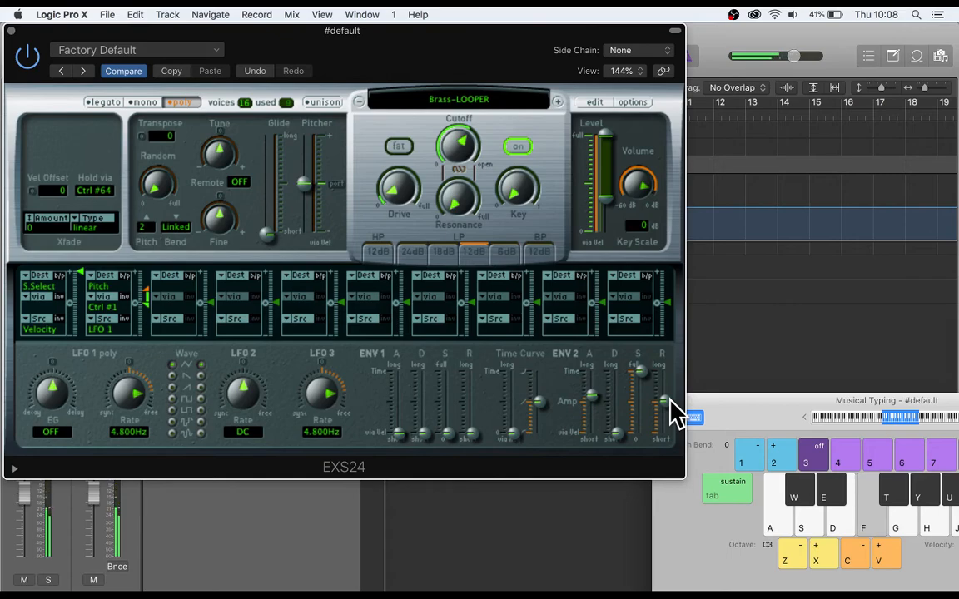
Lengthen the ENV 2 release to about three quarters, and audition chord changes using C3, D3, D#3, G3 and G#3.
scroll(670, 401, "up", 2)
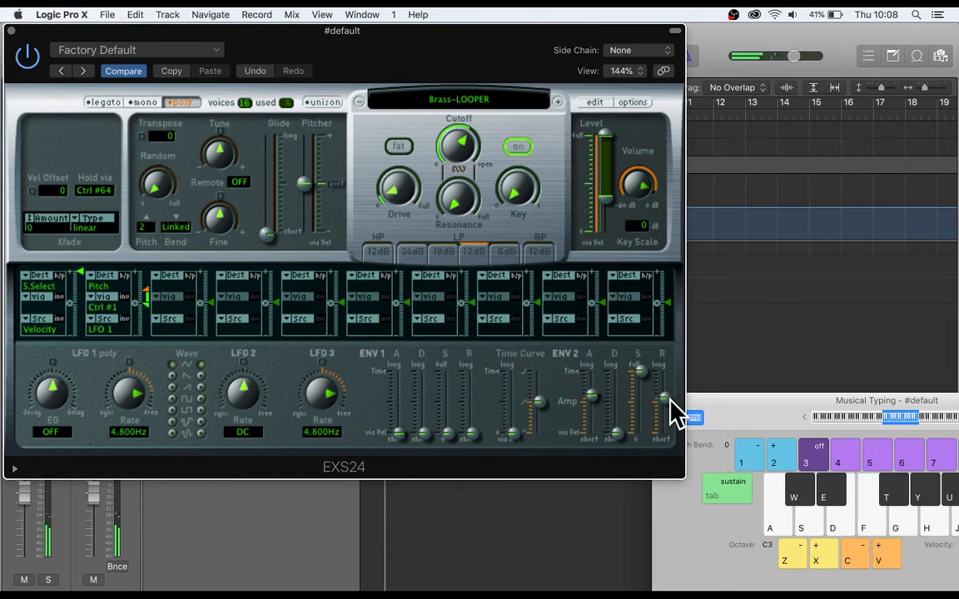
scroll(670, 400, "up", 1)
key("a")
key("y")
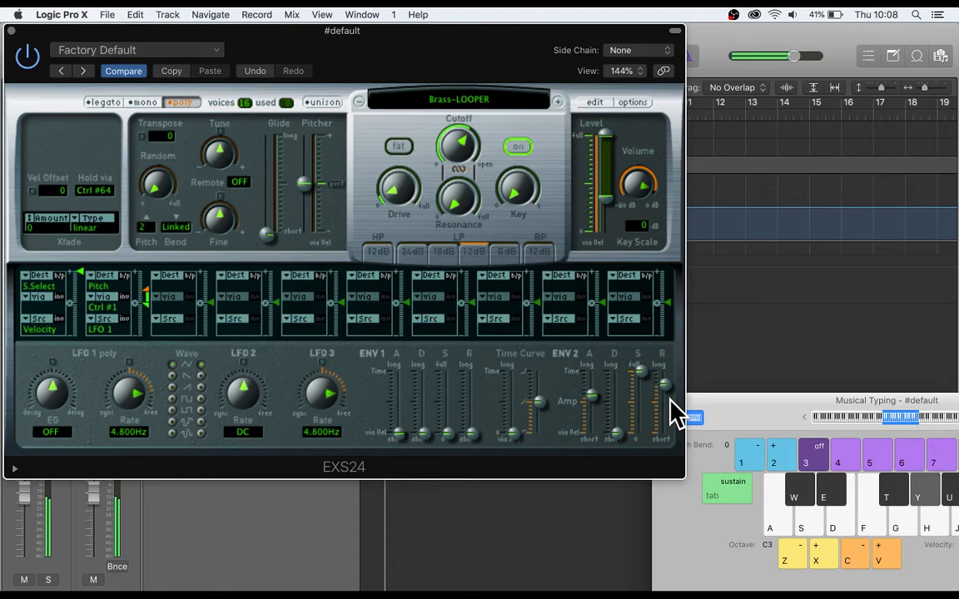
key("e")
key("g")
key("s")
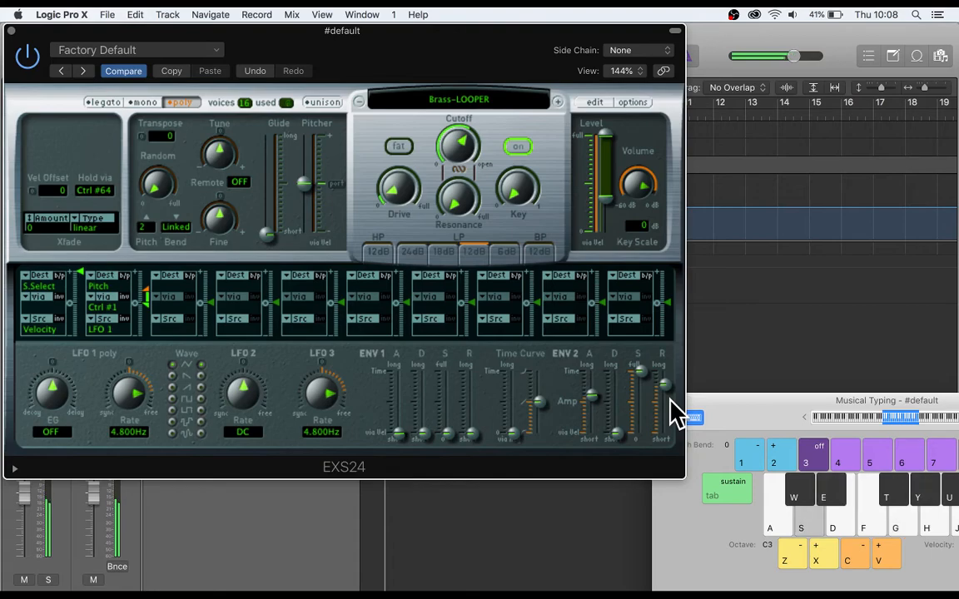
key("a")
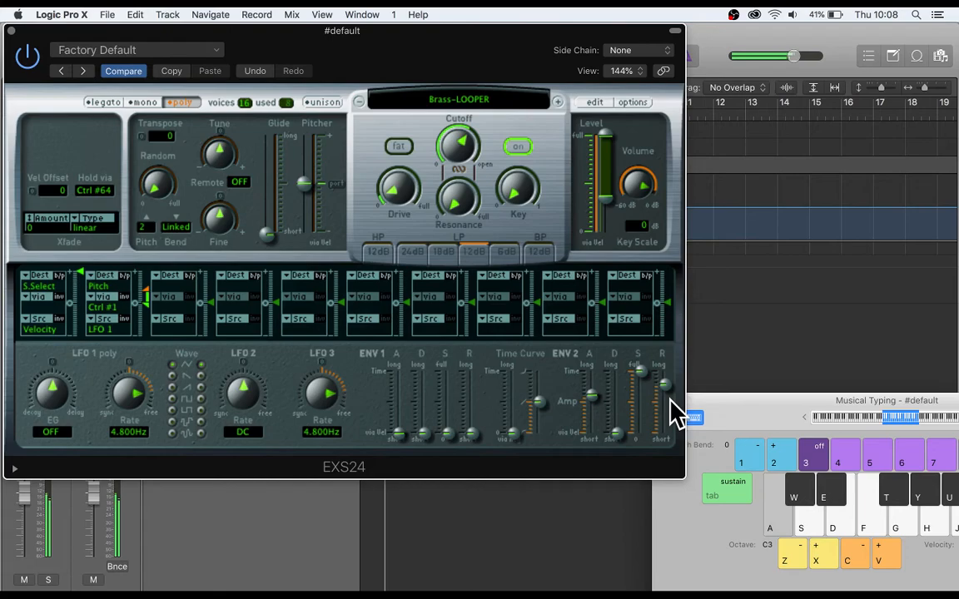
key("y")
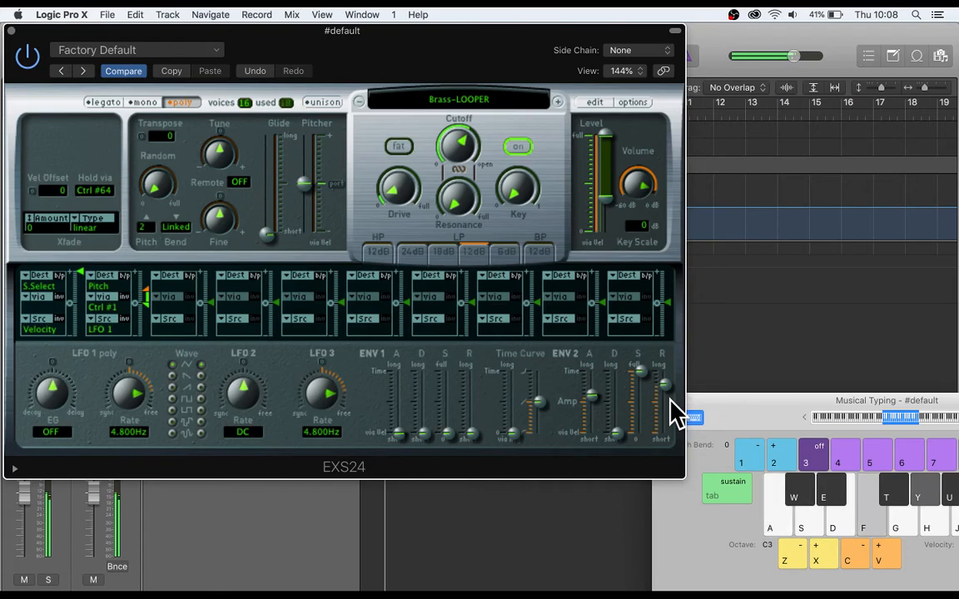
key("e")
key("g")
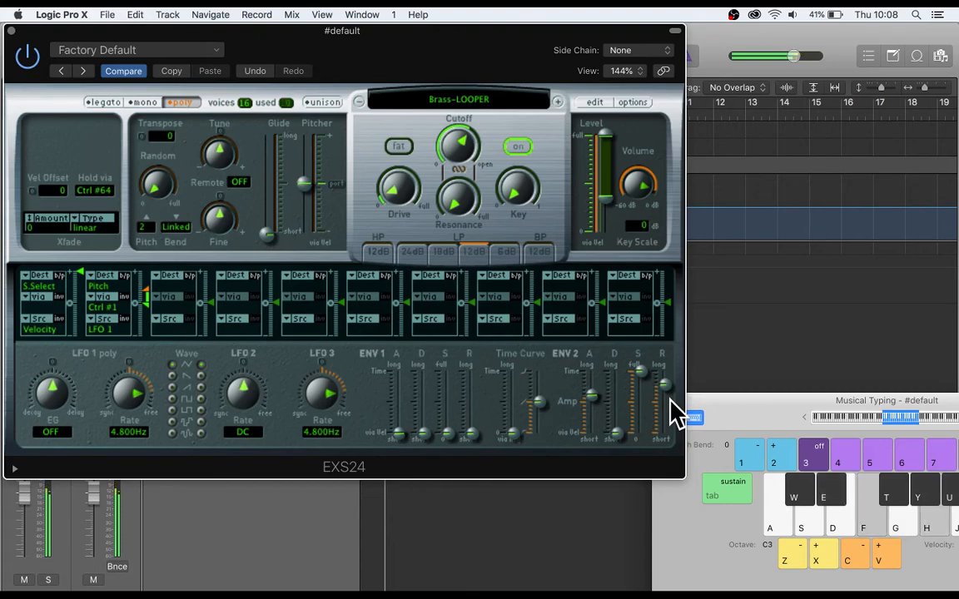
key("y")
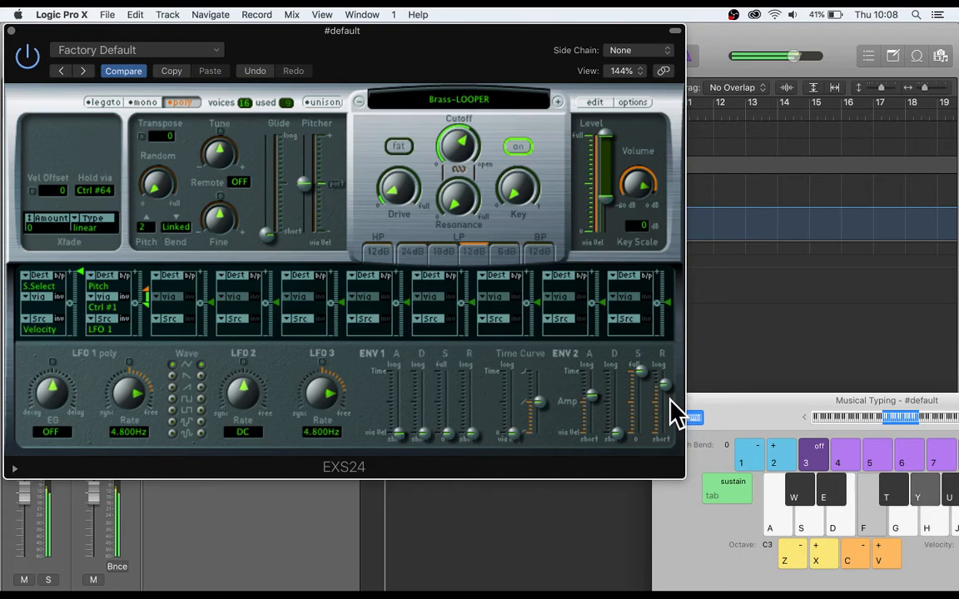
key("e")
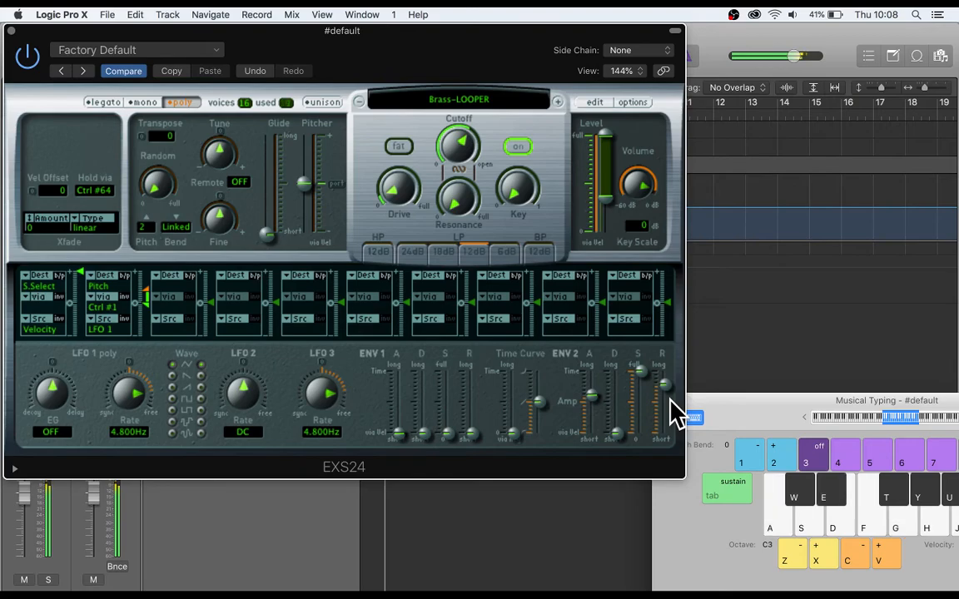
Route LFO 2 to Filter Cutoff in the third modulation slot, and set the LFO 2 rate to 0.570 Hz.
left_click(167, 278)
scroll(231, 516, "down", 3)
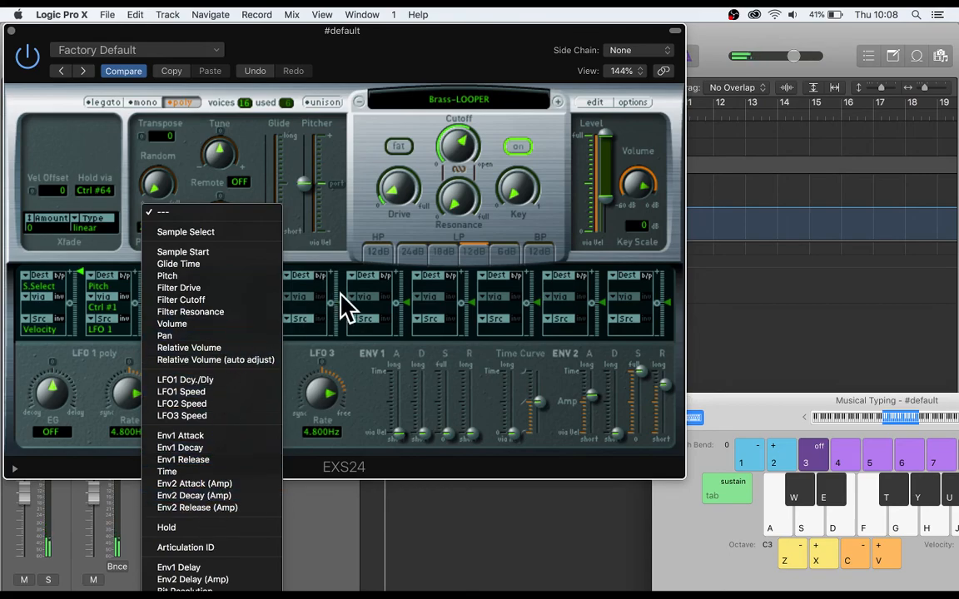
left_click(208, 299)
left_click(171, 318)
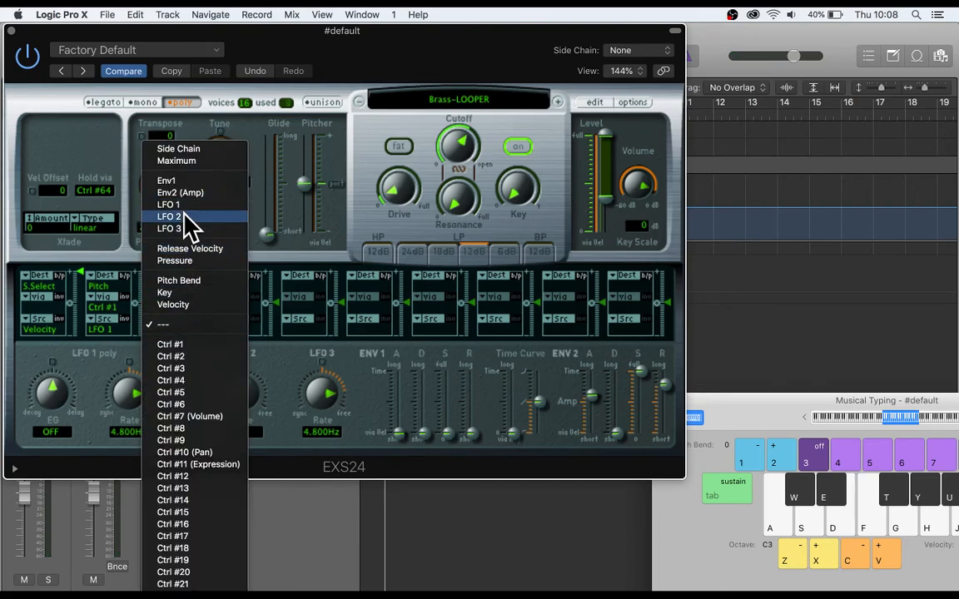
left_click(185, 216)
left_click_drag(251, 396, 250, 376)
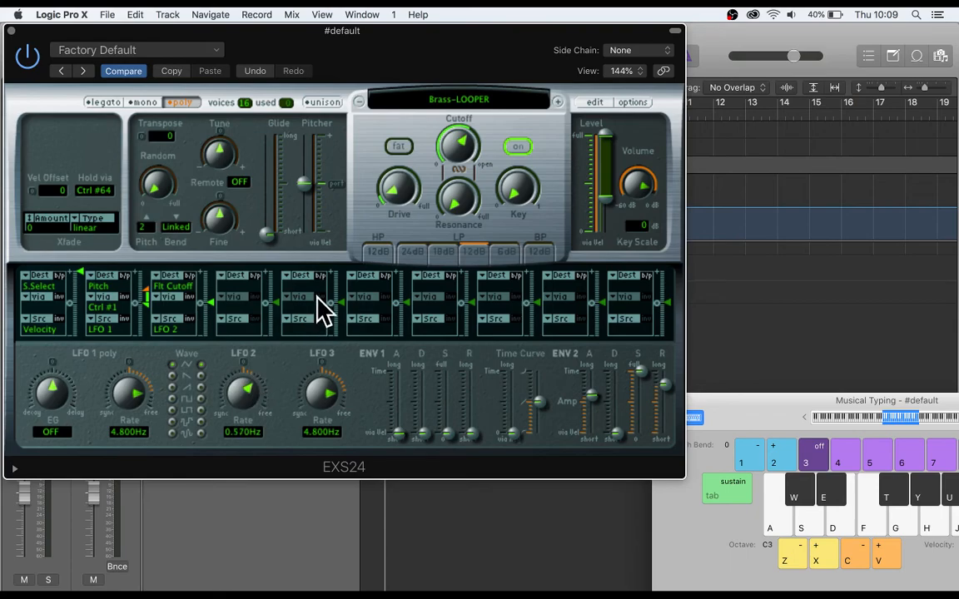
Audition C3, D#3 and G3 while adjusting the filter cutoff modulation depth and raising the LFO 2 rate to 35 Hz.
key("a")
key("e")
key("g")
mouse_move(211, 300)
left_mouse_down()
mouse_move(211, 290)
mouse_move(220, 299)
mouse_move(214, 311)
left_mouse_up()
scroll(234, 397, "up", 10)
scroll(234, 397, "up", 5)
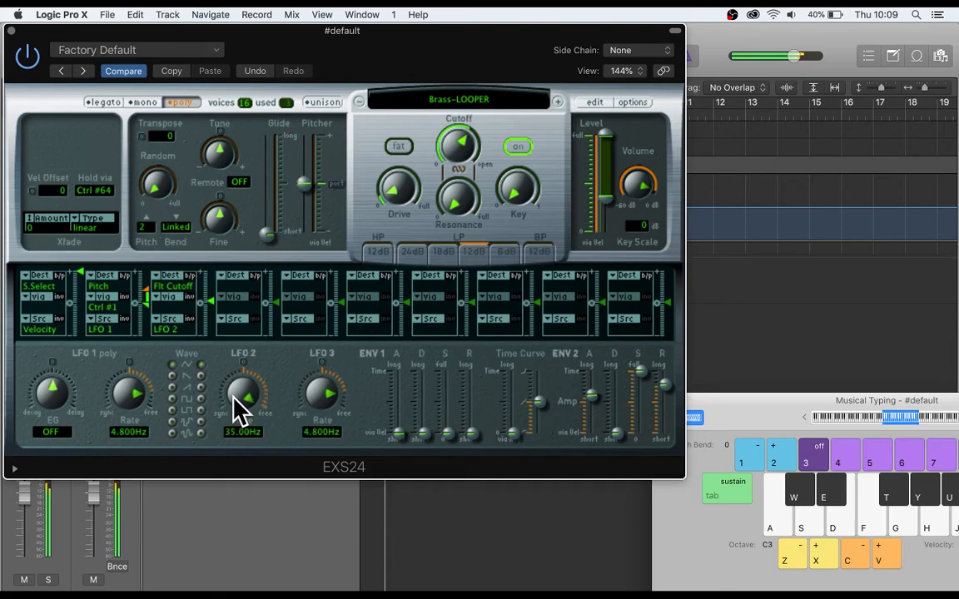
Set the LFO 3 rate to 13.75 Hz and the LFO 1 rate to 10.30 Hz.
scroll(325, 392, "up", 8)
scroll(327, 401, "down", 3)
scroll(125, 406, "up", 8)
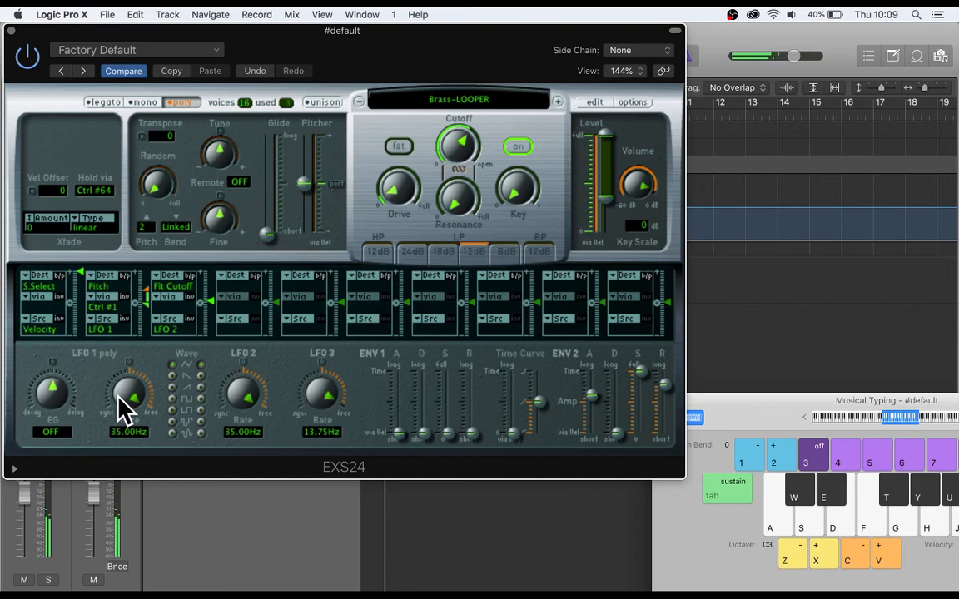
scroll(119, 406, "down", 5)
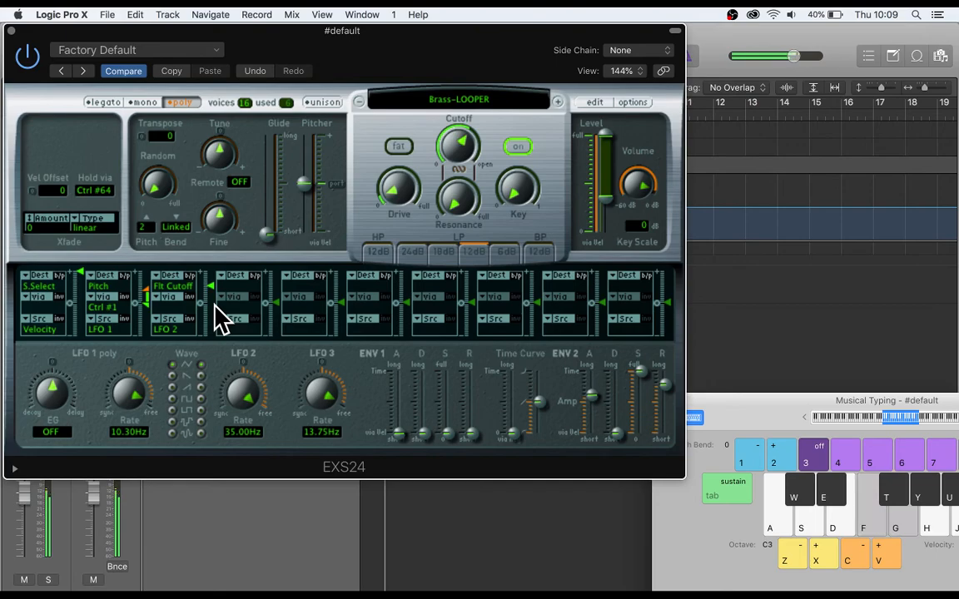
Audition the modulated sound with D#3, G#3, A#3, C3, F3 and G3.
key("e")
key("y")
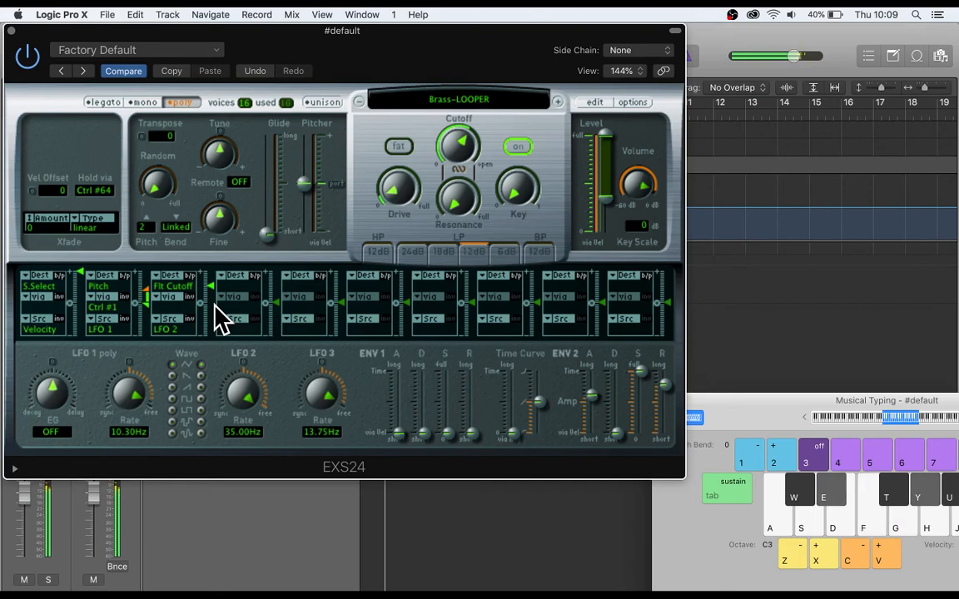
key("u")
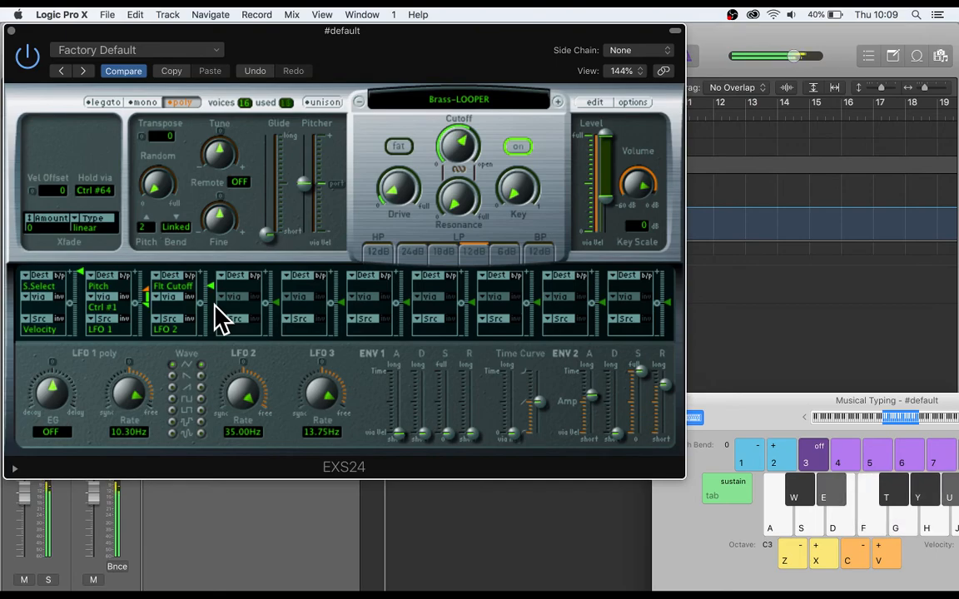
key("a")
key("f")
key("g")
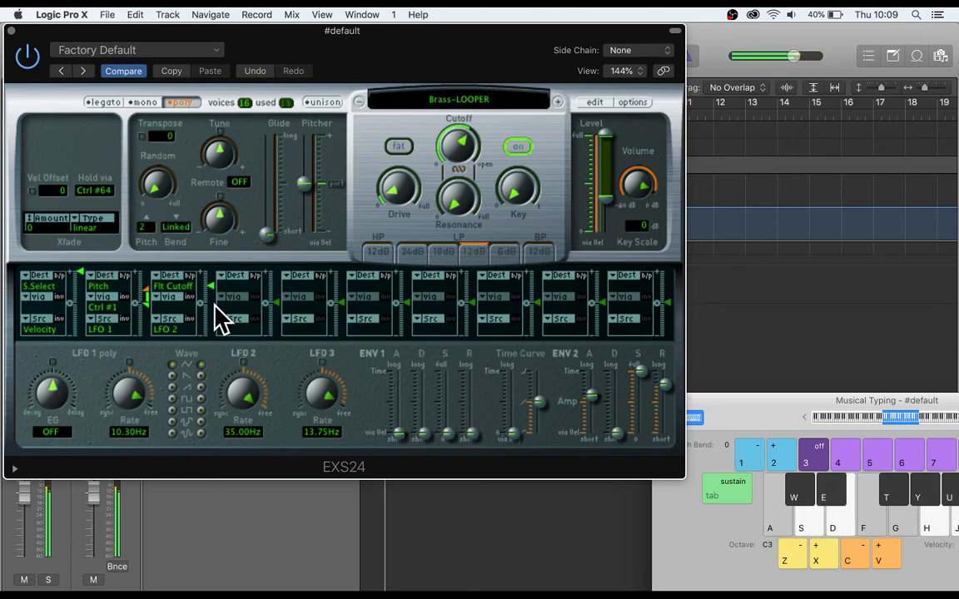
Set the filter cutoff modulation depth slightly above zero and LFO 2 to 0.760 Hz, and move Musical Typing over the sampler.
left_click_drag(214, 314, 221, 242)
left_click_drag(243, 393, 240, 426)
left_click_drag(211, 282, 208, 339)
left_click_drag(235, 392, 236, 355)
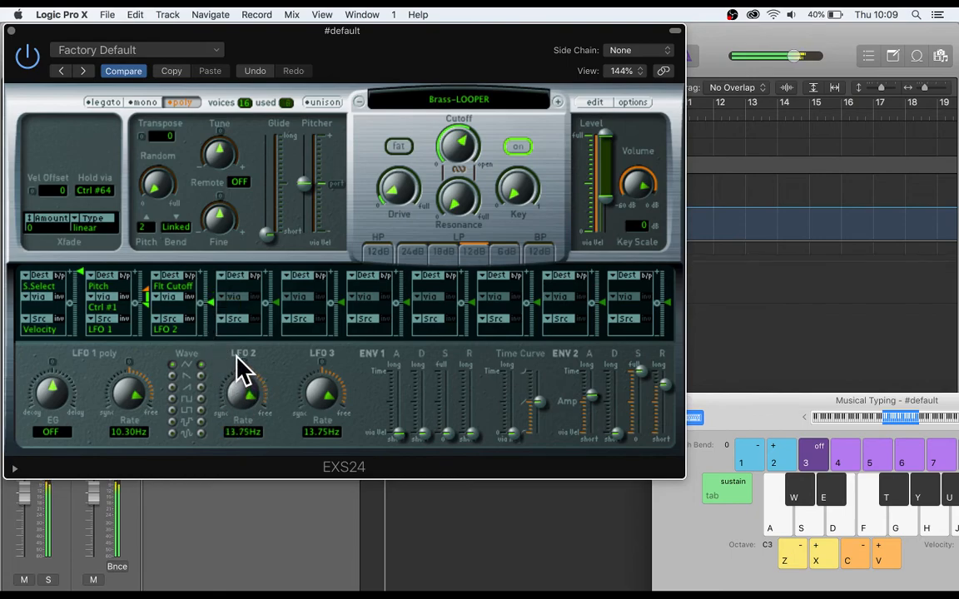
key("e")
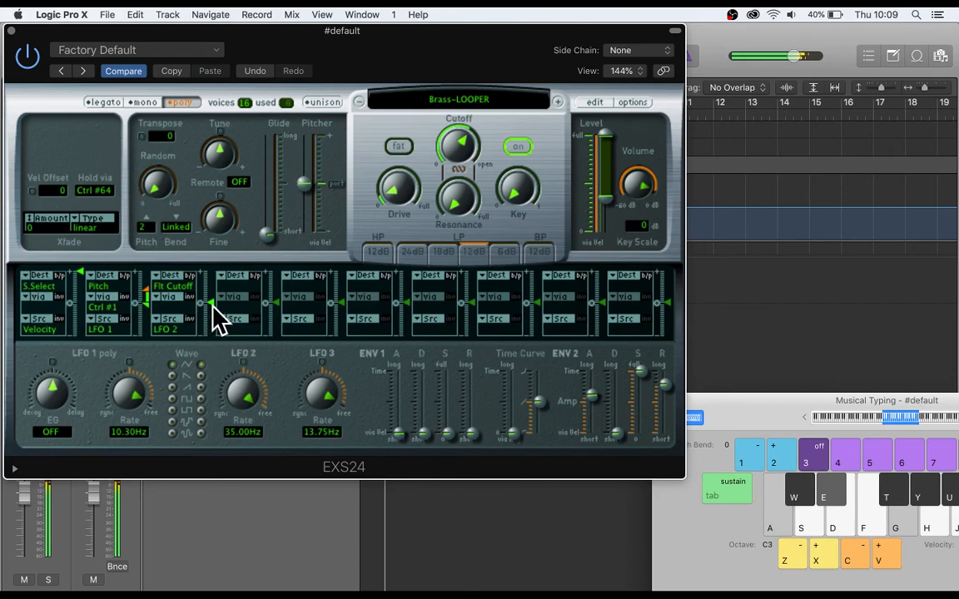
left_click_drag(209, 302, 213, 299)
left_click_drag(250, 400, 243, 433)
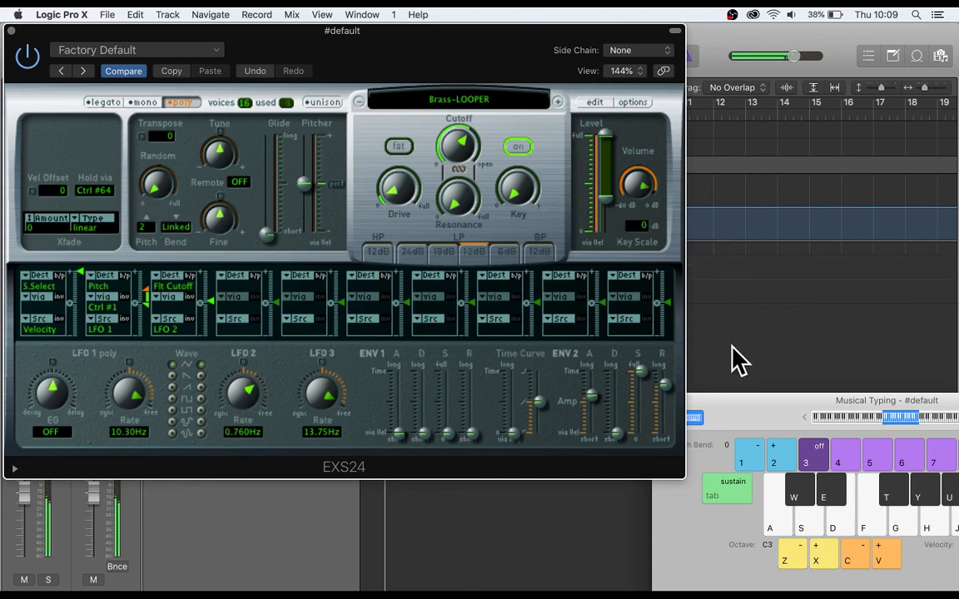
left_click_drag(741, 403, 546, 175)
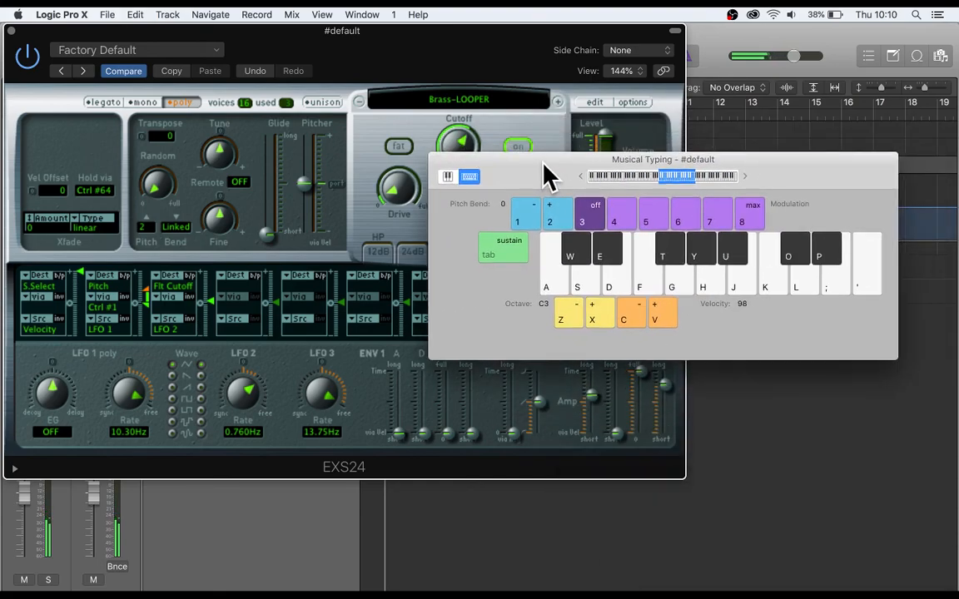